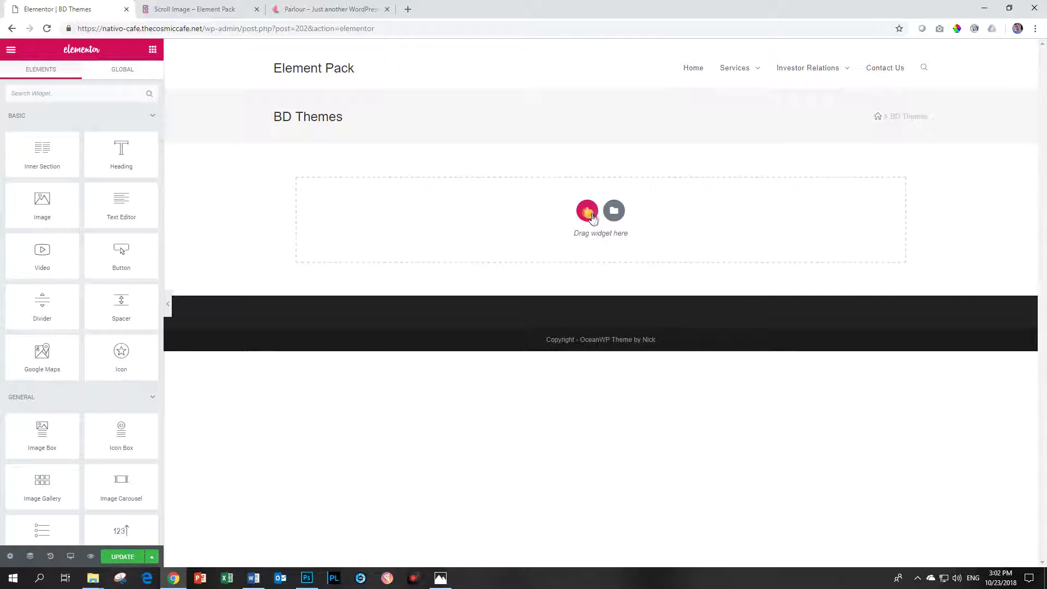
- Insert a two-column structure section and narrow its content width to about 845
{"action": "left_click", "coordinate": [587, 210]}
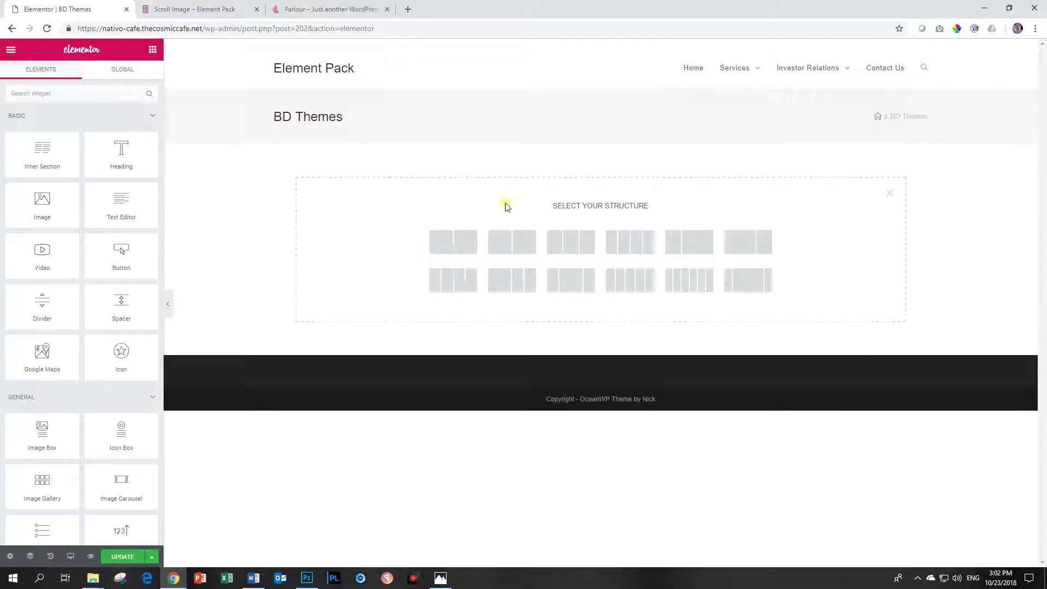
{"action": "left_click", "coordinate": [511, 249]}
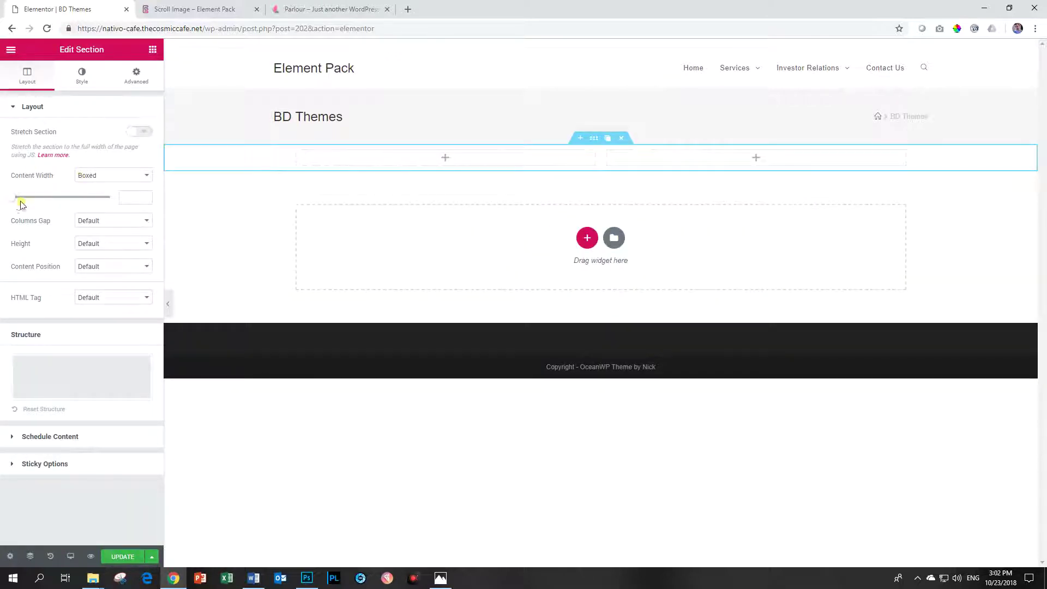
{"action": "left_click_drag", "start_coordinate": [12, 200], "coordinate": [43, 201]}
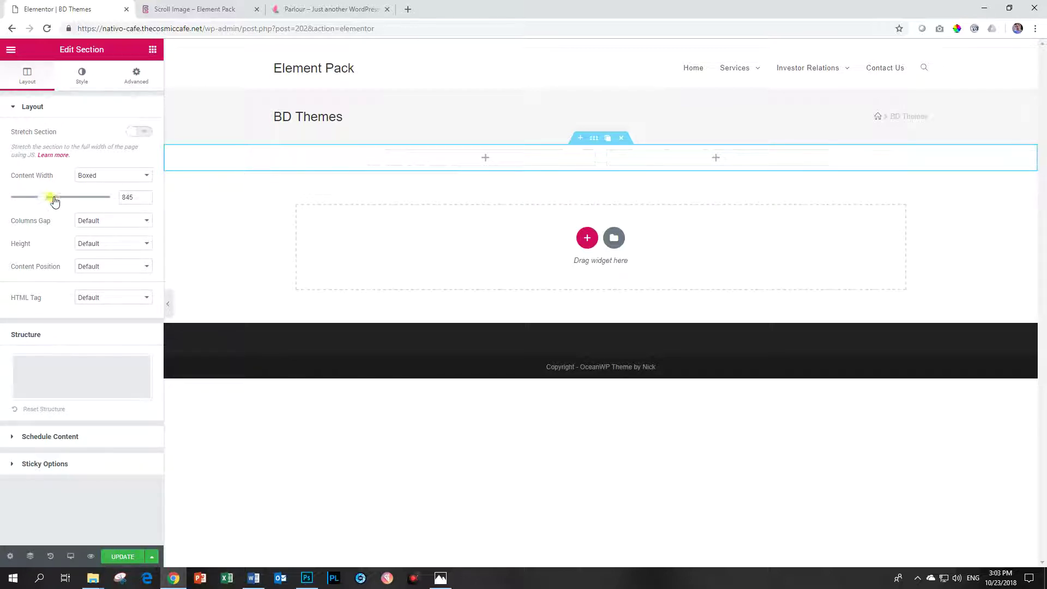
{"action": "left_click", "coordinate": [486, 159]}
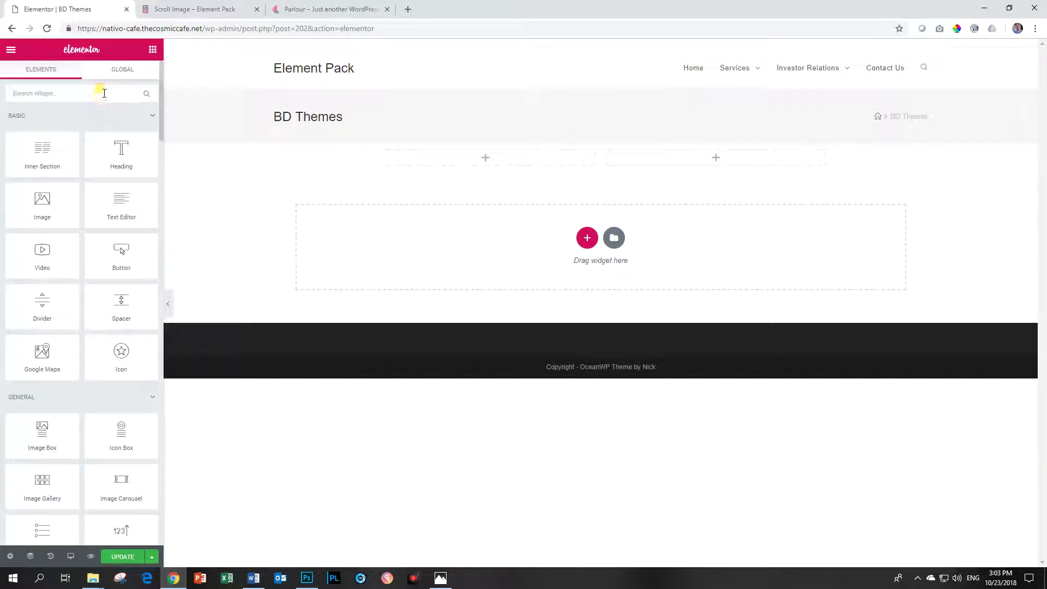
- Drag a Scroll Image widget into the left column and set the beauty-salon screenshot as its image
{"action": "type", "text": "scroll"}
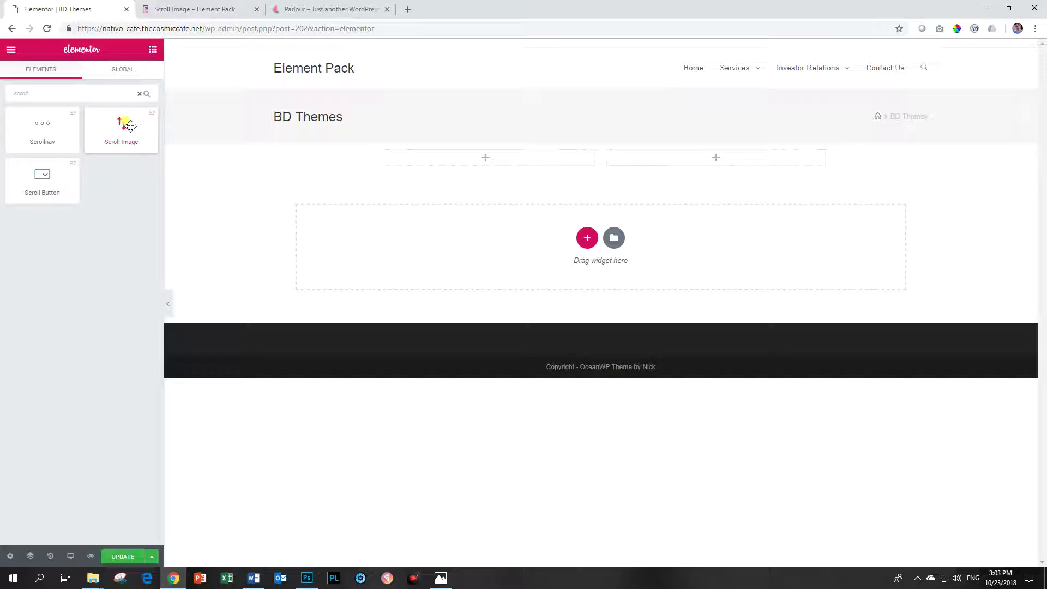
{"action": "left_click_drag", "start_coordinate": [130, 125], "coordinate": [470, 162]}
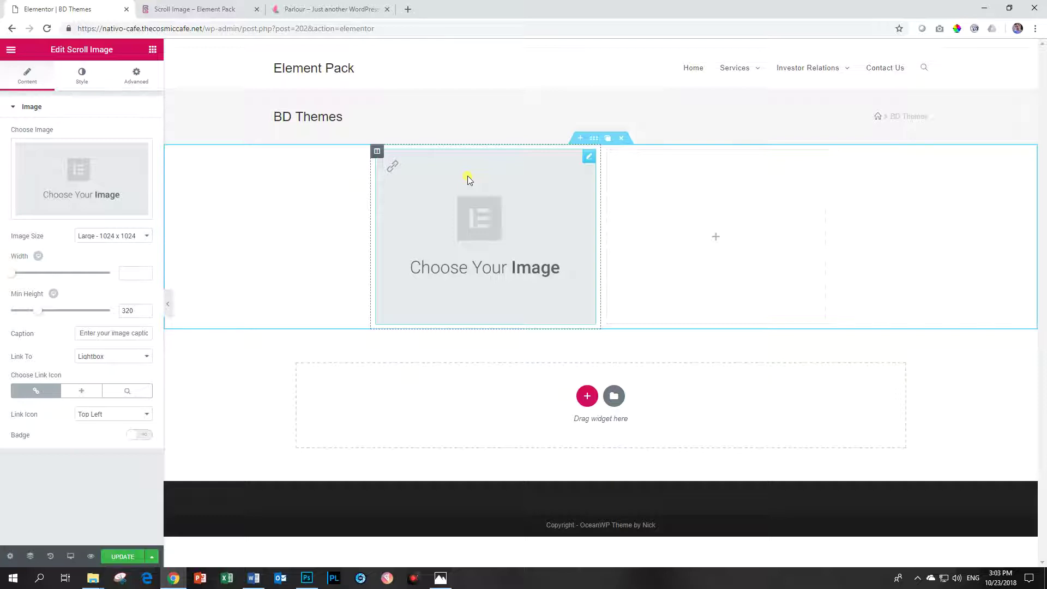
{"action": "left_click", "coordinate": [108, 189]}
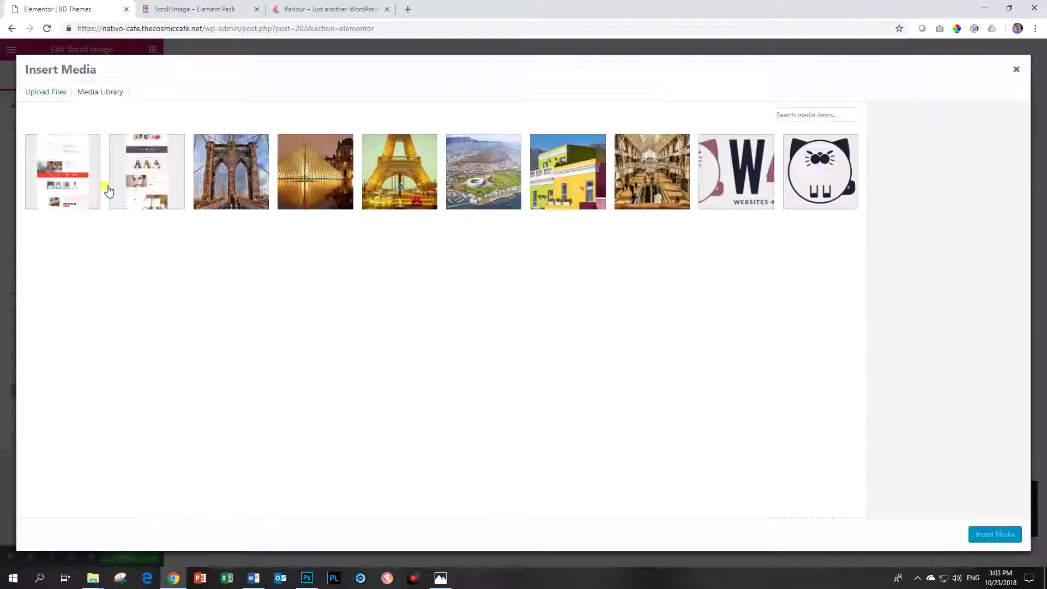
{"action": "left_click", "coordinate": [147, 171]}
{"action": "left_click", "coordinate": [993, 535]}
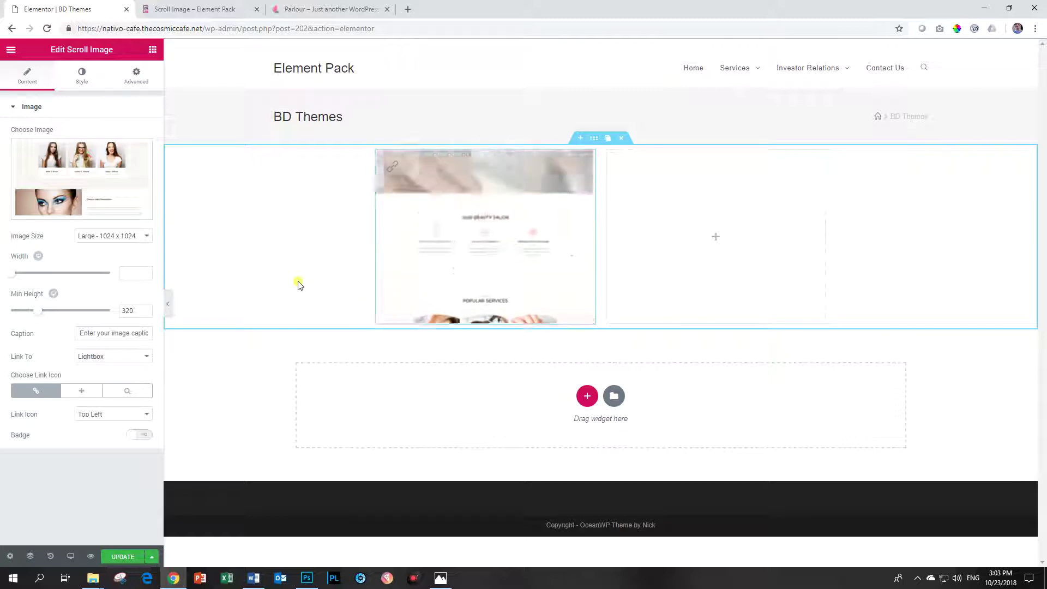
{"action": "left_click", "coordinate": [337, 10]}
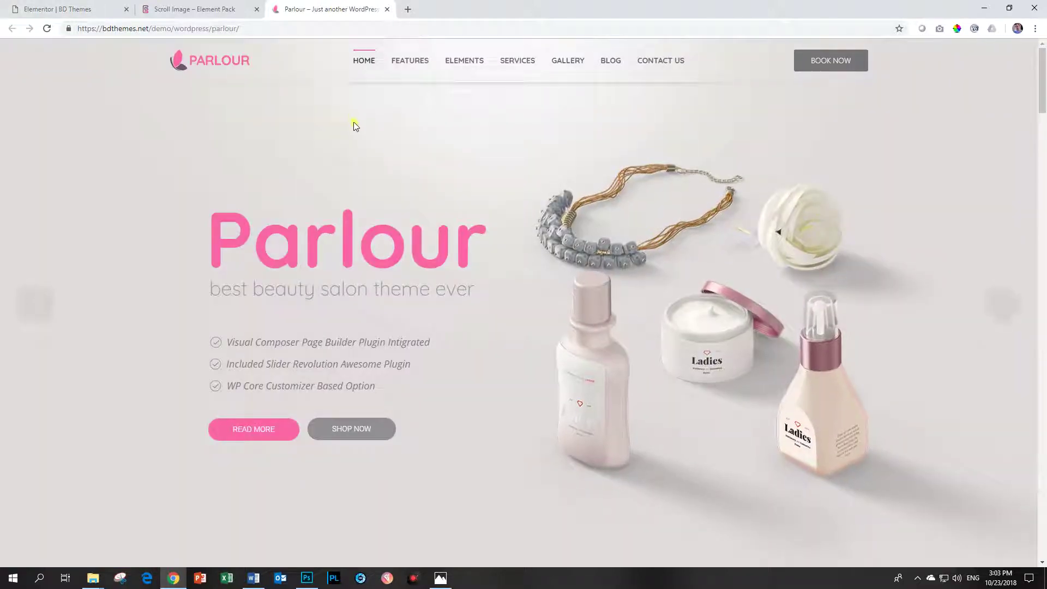
- Scroll the Parlour demo homepage down to the footer and back up to the top
{"action": "scroll", "coordinate": [365, 142], "scroll_direction": "down", "scroll_amount": 12}
{"action": "scroll", "coordinate": [364, 145], "scroll_direction": "down", "scroll_amount": 16}
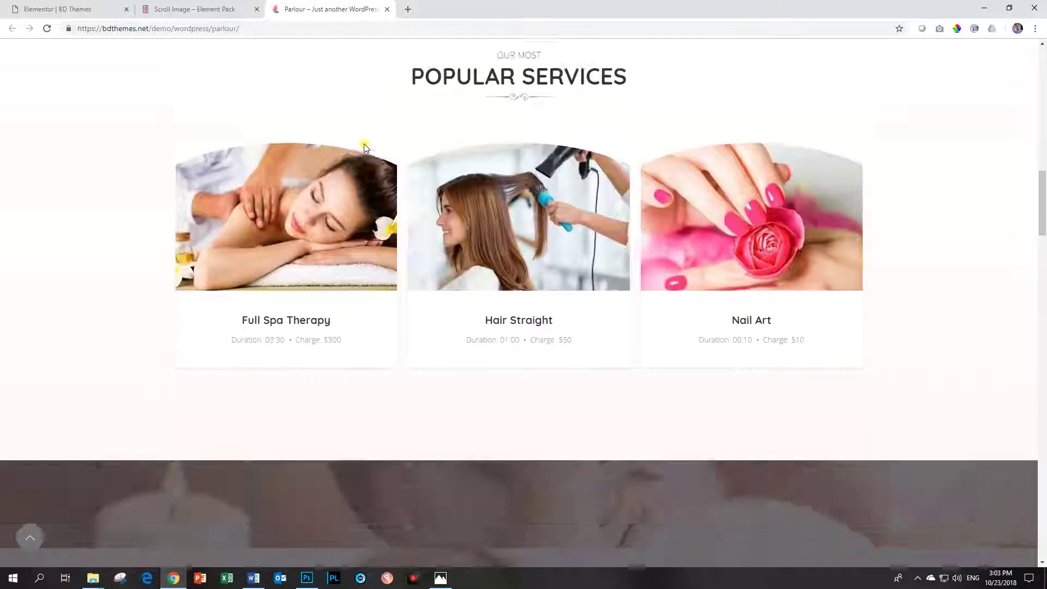
{"action": "scroll", "coordinate": [364, 145], "scroll_direction": "down", "scroll_amount": 18}
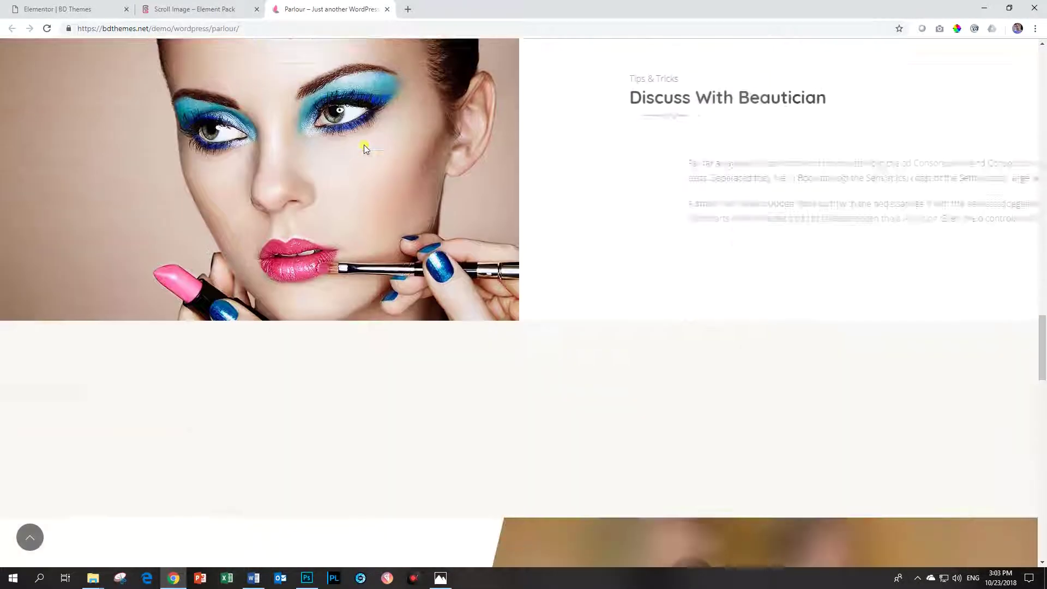
{"action": "scroll", "coordinate": [367, 154], "scroll_direction": "down", "scroll_amount": 15}
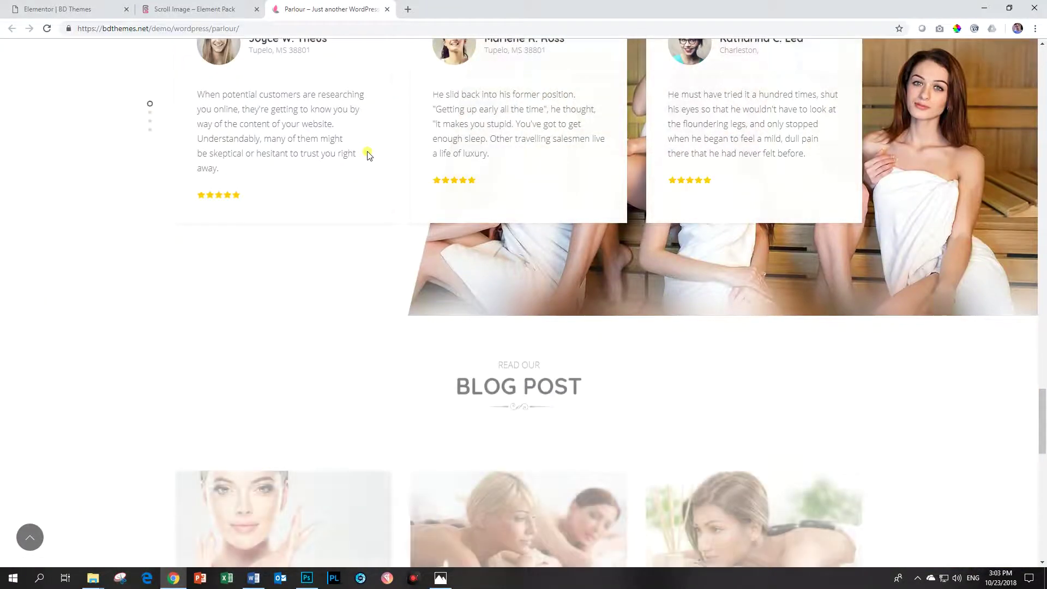
{"action": "scroll", "coordinate": [367, 154], "scroll_direction": "down", "scroll_amount": 3}
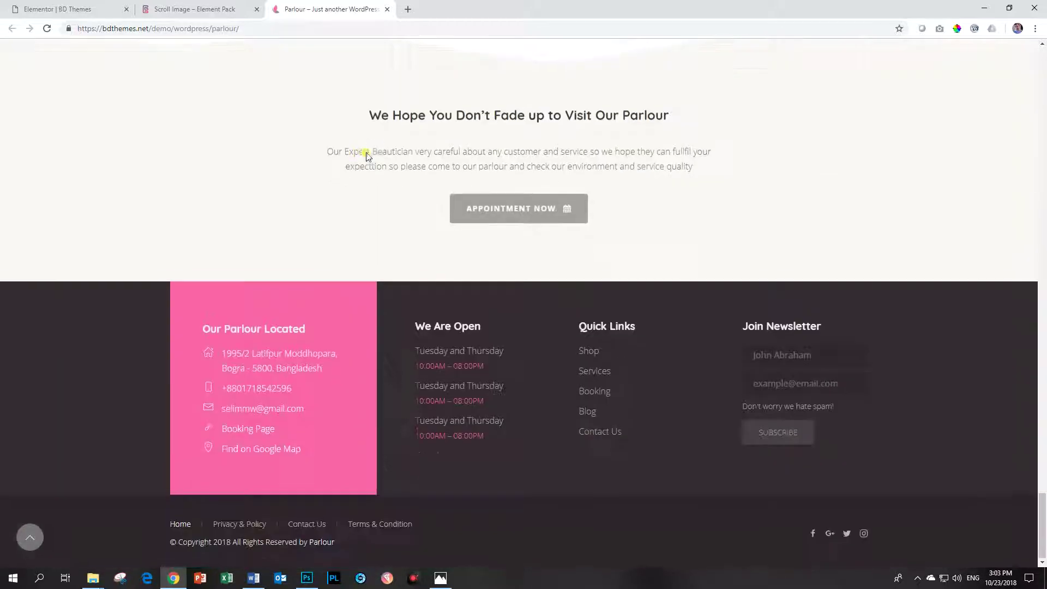
{"action": "scroll", "coordinate": [367, 154], "scroll_direction": "up", "scroll_amount": 12}
{"action": "scroll", "coordinate": [367, 157], "scroll_direction": "up", "scroll_amount": 20}
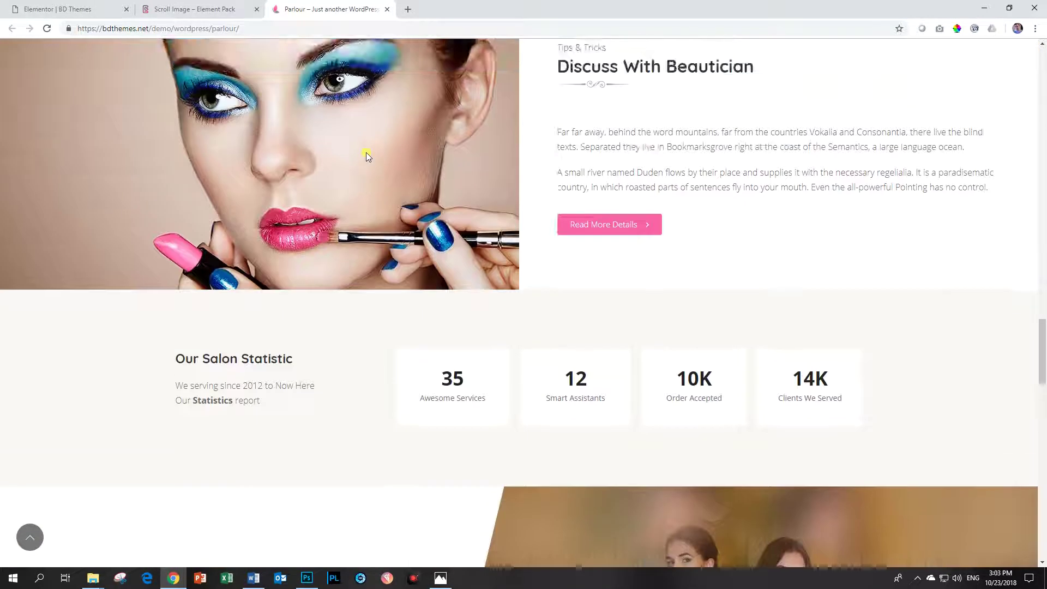
{"action": "scroll", "coordinate": [367, 157], "scroll_direction": "up", "scroll_amount": 10}
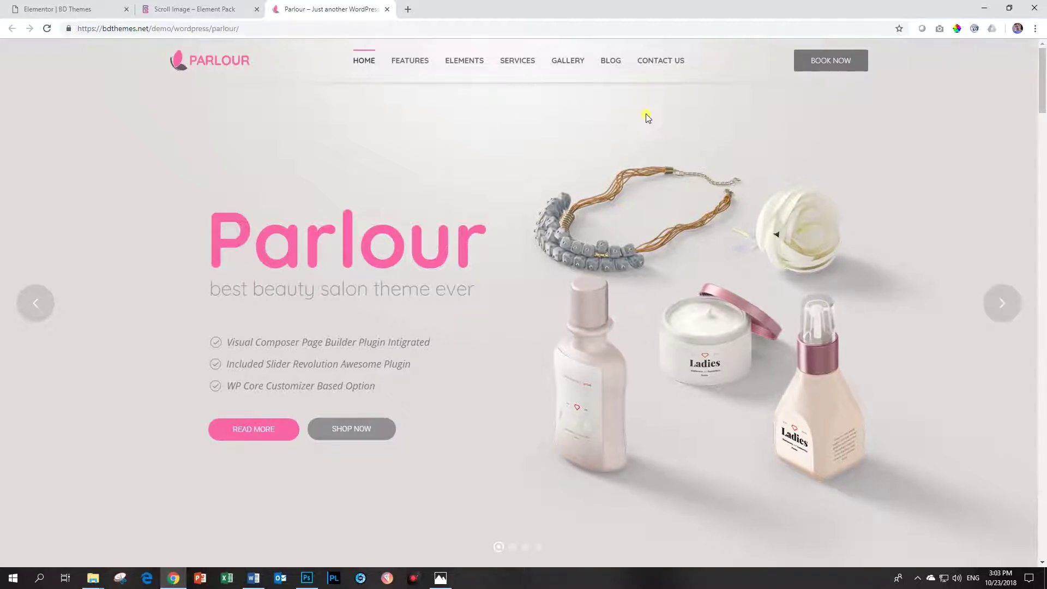
- Capture the whole Parlour page with Full Page Screen Capture and view the result full size
{"action": "left_click", "coordinate": [940, 32]}
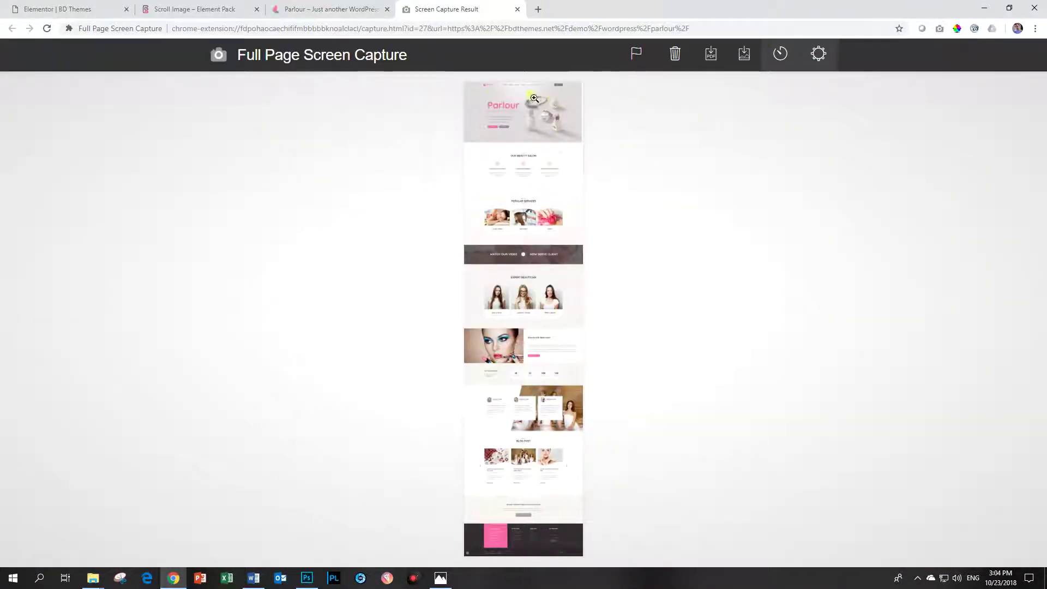
{"action": "left_click", "coordinate": [537, 162]}
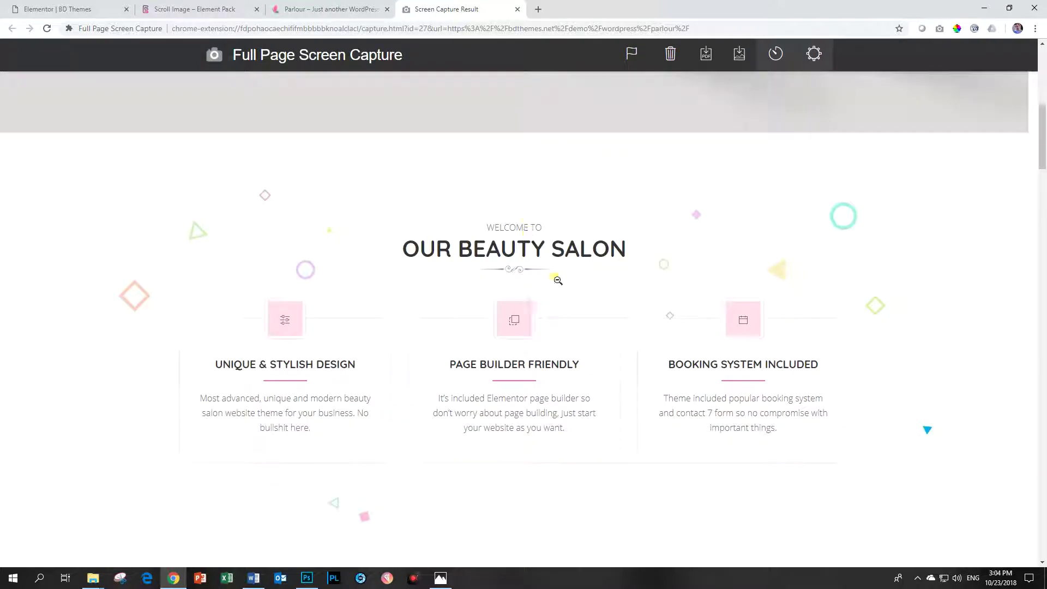
{"action": "left_click_drag", "start_coordinate": [558, 280], "coordinate": [554, 140]}
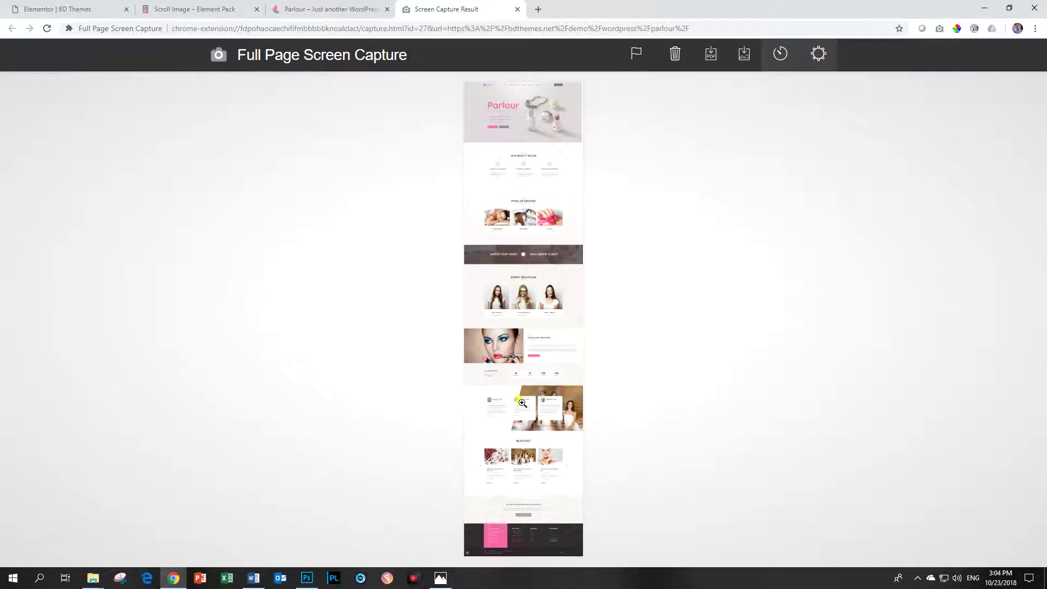
- Zoom into the Blog Post, footer and hero sections of the capture, returning to the overview
{"action": "left_click", "coordinate": [520, 342]}
{"action": "left_click", "coordinate": [519, 342]}
{"action": "left_click", "coordinate": [530, 444]}
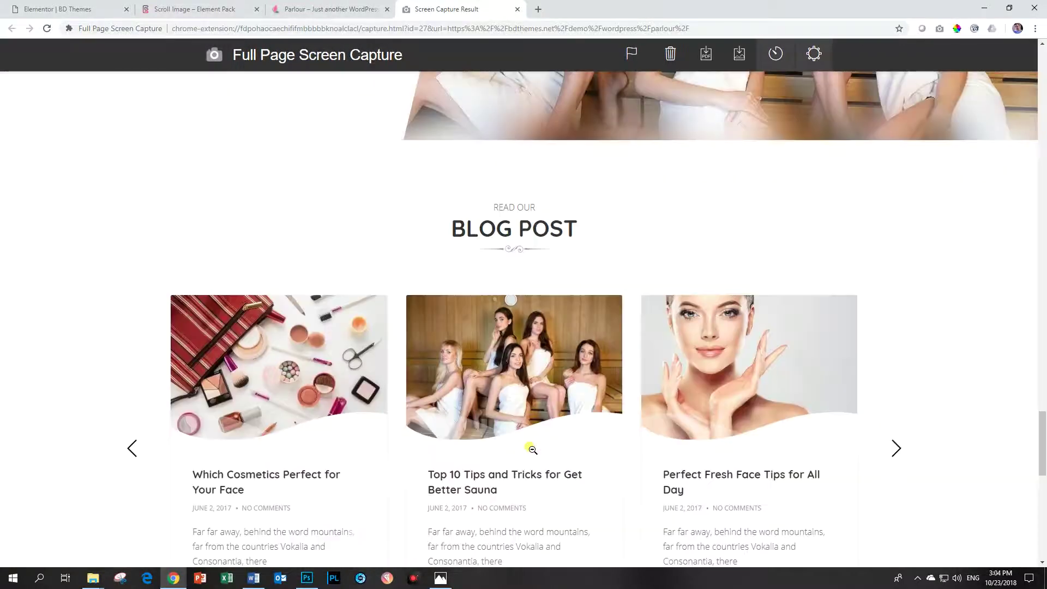
{"action": "left_click", "coordinate": [538, 236]}
{"action": "left_click", "coordinate": [560, 522]}
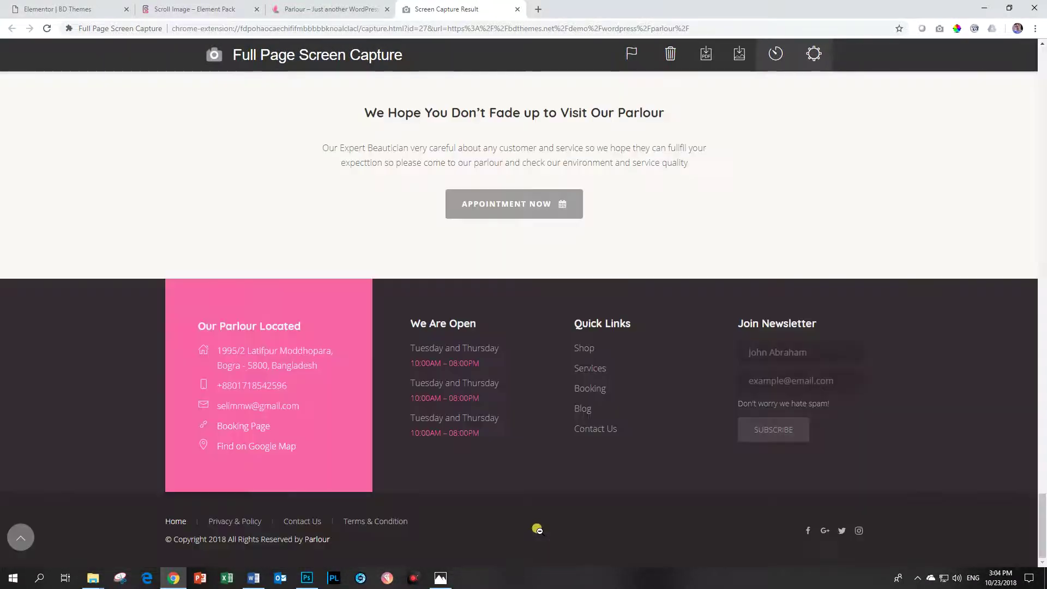
{"action": "left_click", "coordinate": [525, 214]}
{"action": "left_click", "coordinate": [516, 109]}
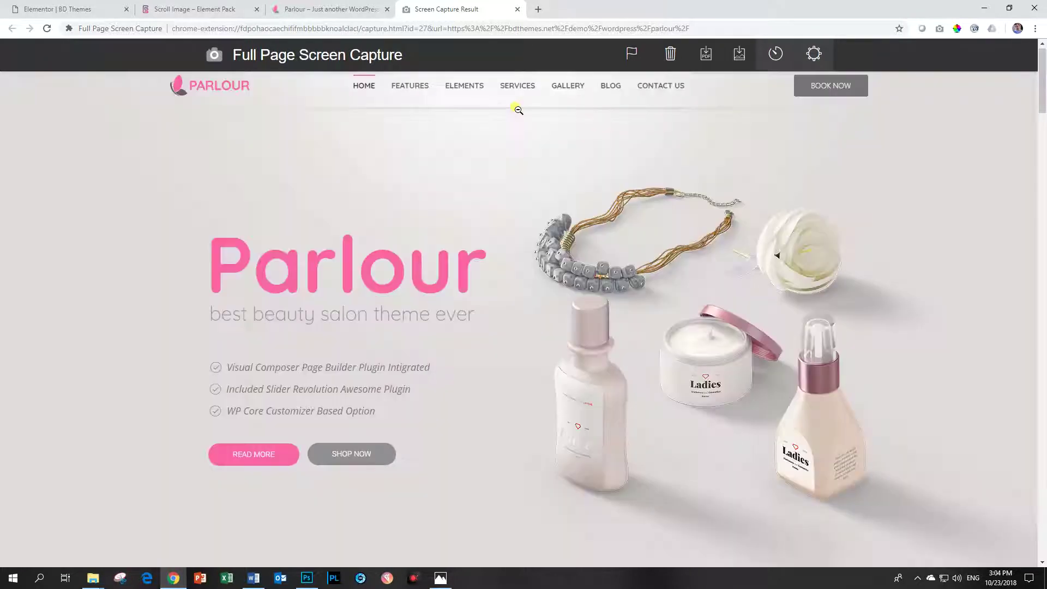
{"action": "left_click", "coordinate": [517, 235]}
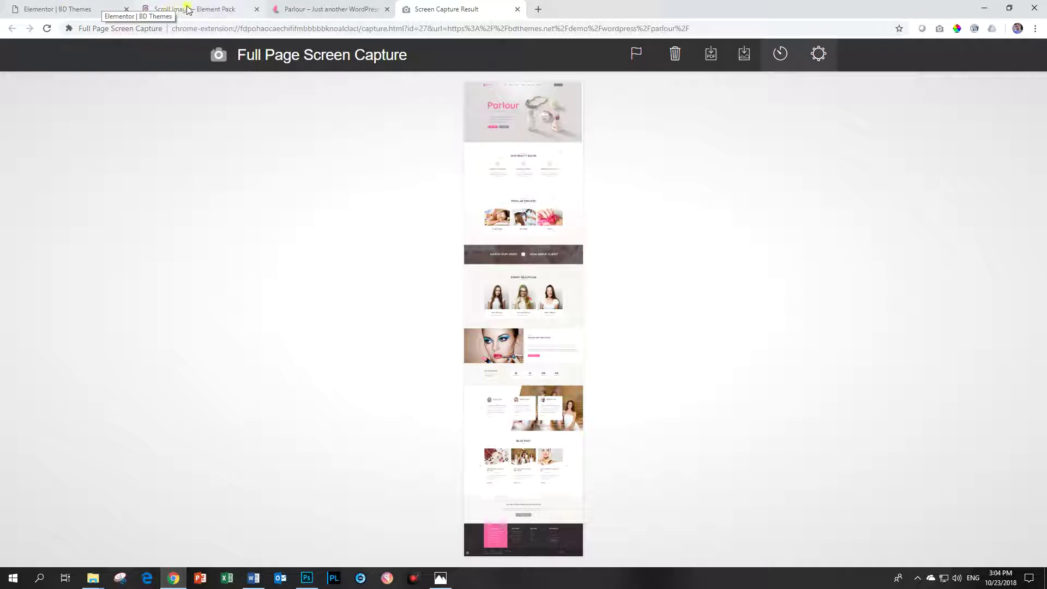
- Back in the editor, reinsert the salon page screenshot into the Scroll Image widget
{"action": "left_click", "coordinate": [98, 9]}
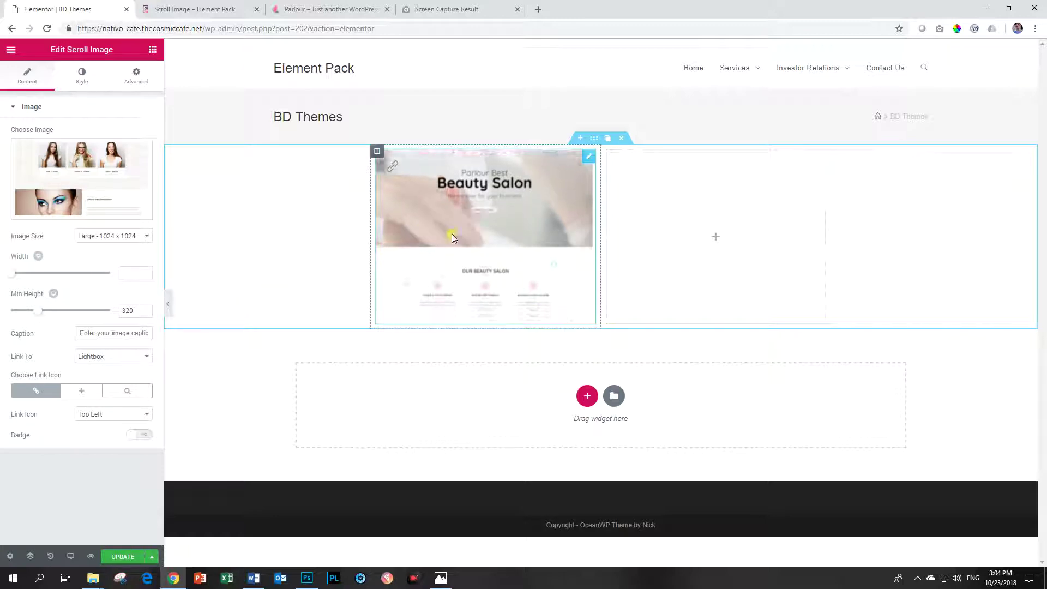
{"action": "left_click", "coordinate": [94, 192]}
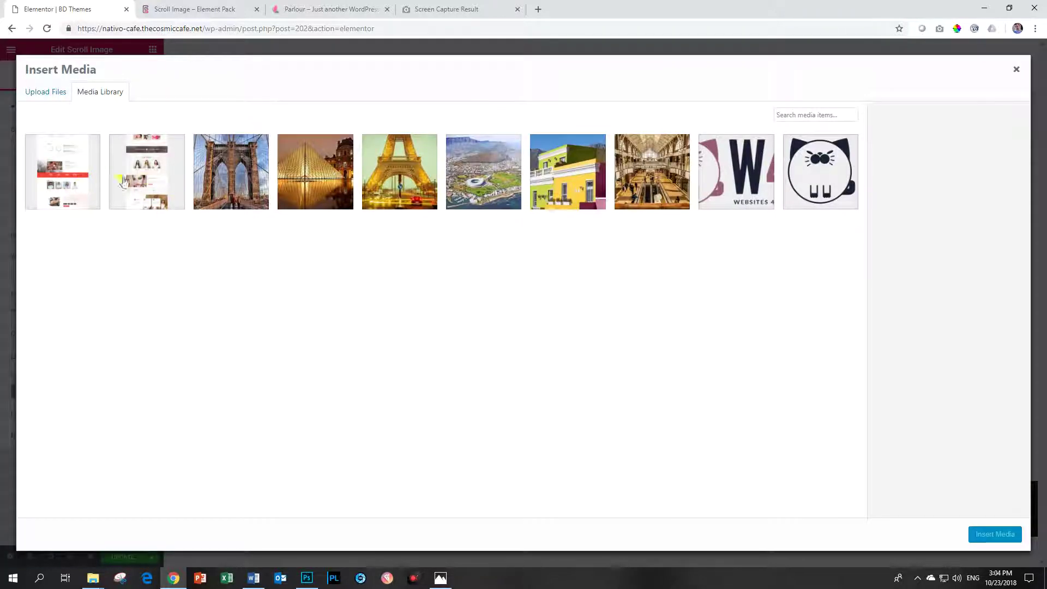
{"action": "left_click", "coordinate": [144, 182]}
{"action": "left_click", "coordinate": [985, 532]}
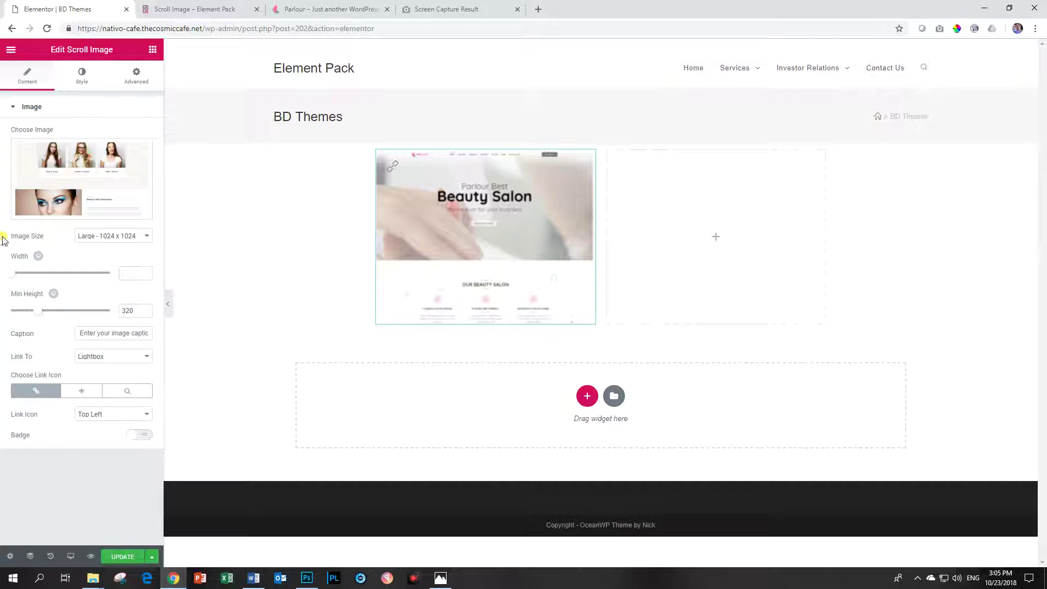
- Set the widget's Image Size to Full and briefly check the capture result tab
{"action": "left_click", "coordinate": [88, 236]}
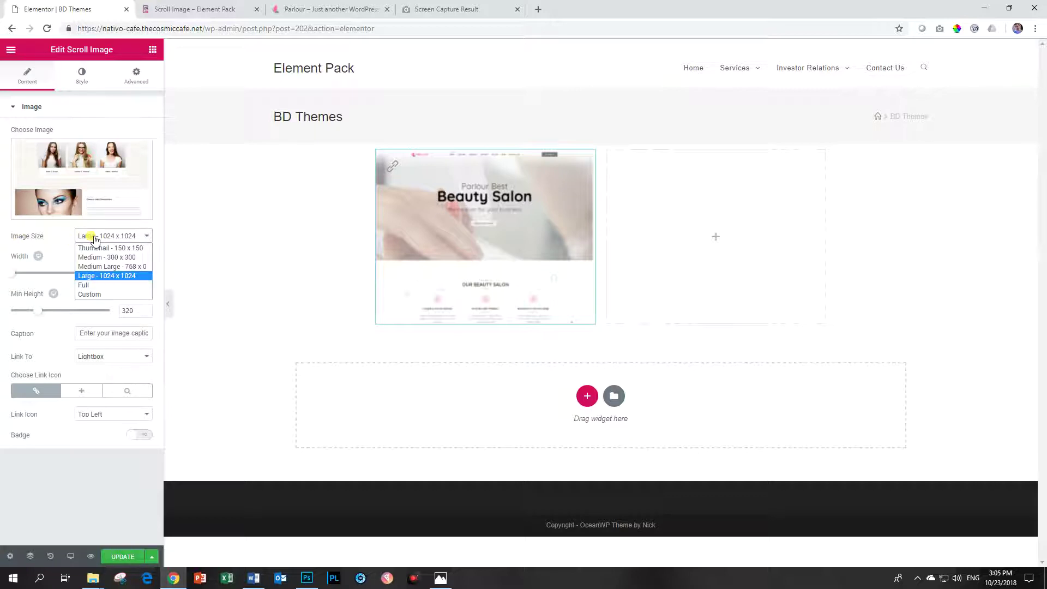
{"action": "left_click", "coordinate": [92, 284]}
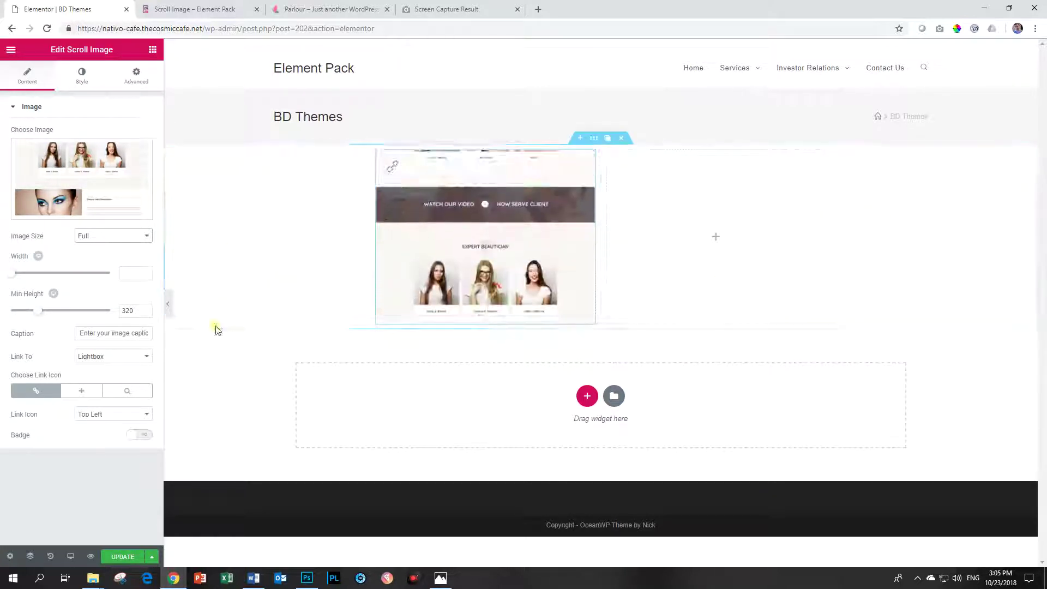
{"action": "left_click", "coordinate": [428, 14]}
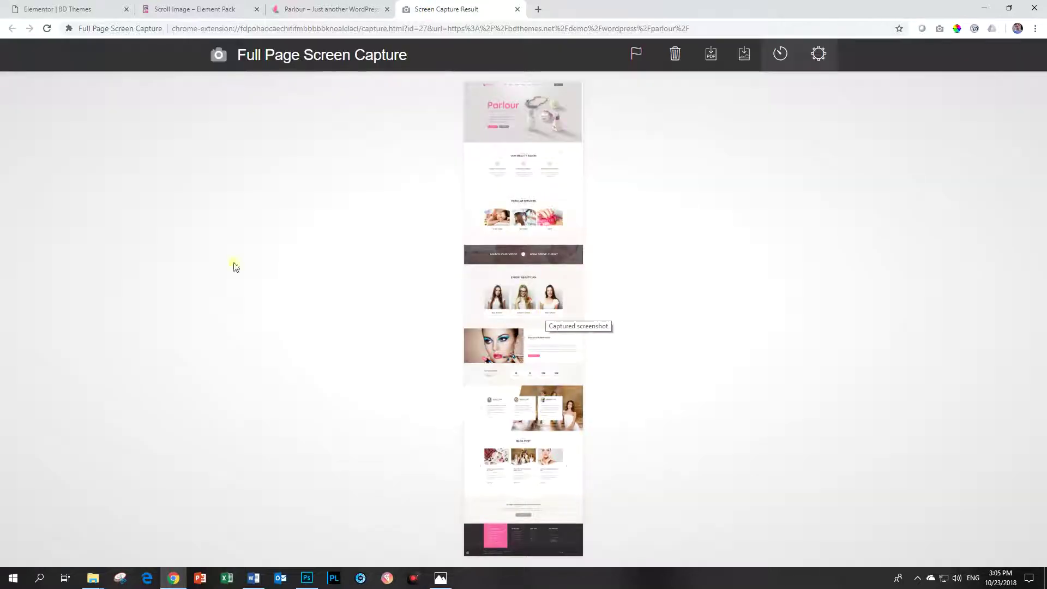
{"action": "left_click", "coordinate": [65, 9]}
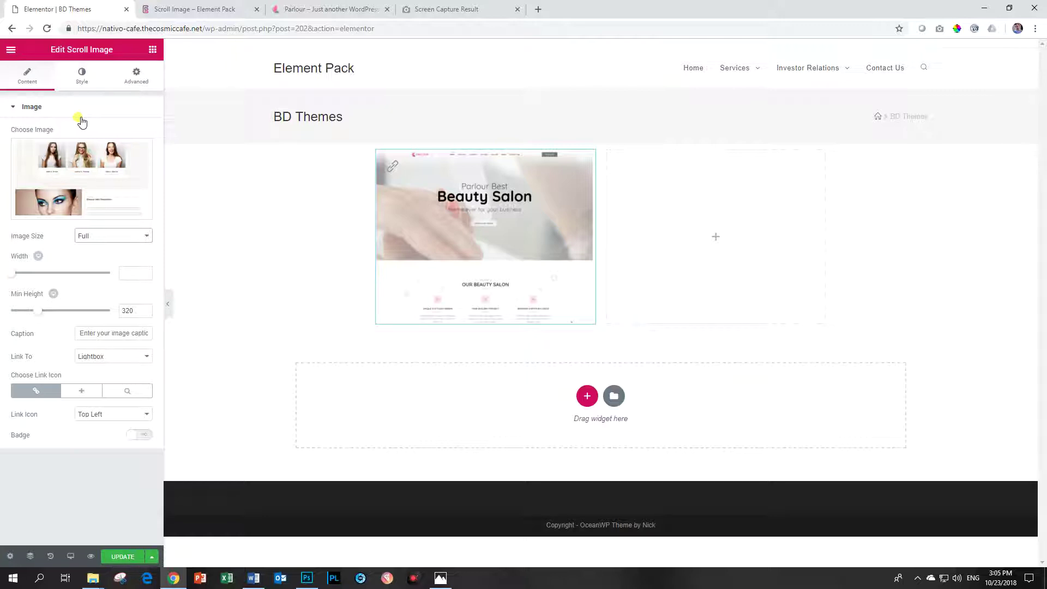
- Reset the scroll image width to default, set min height to 371, and caption it 'Demo 1'
{"action": "left_click_drag", "start_coordinate": [12, 274], "coordinate": [30, 277]}
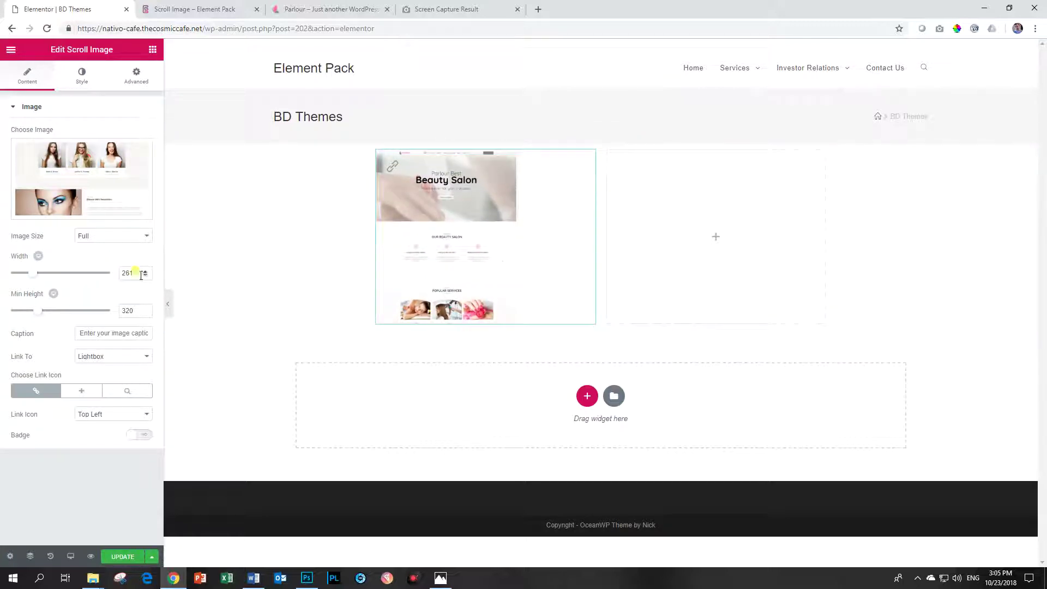
{"action": "left_click_drag", "start_coordinate": [140, 275], "coordinate": [67, 283]}
{"action": "key", "text": "BackSpace"}
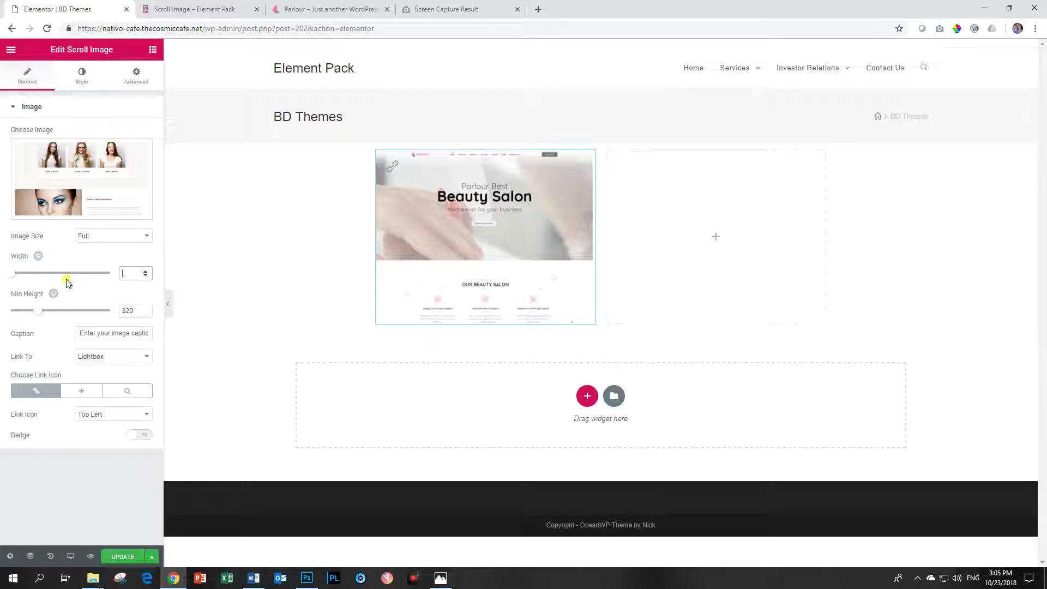
{"action": "mouse_move", "coordinate": [40, 311]}
{"action": "left_mouse_down"}
{"action": "mouse_move", "coordinate": [72, 312]}
{"action": "mouse_move", "coordinate": [33, 312]}
{"action": "mouse_move", "coordinate": [45, 312]}
{"action": "left_mouse_up"}
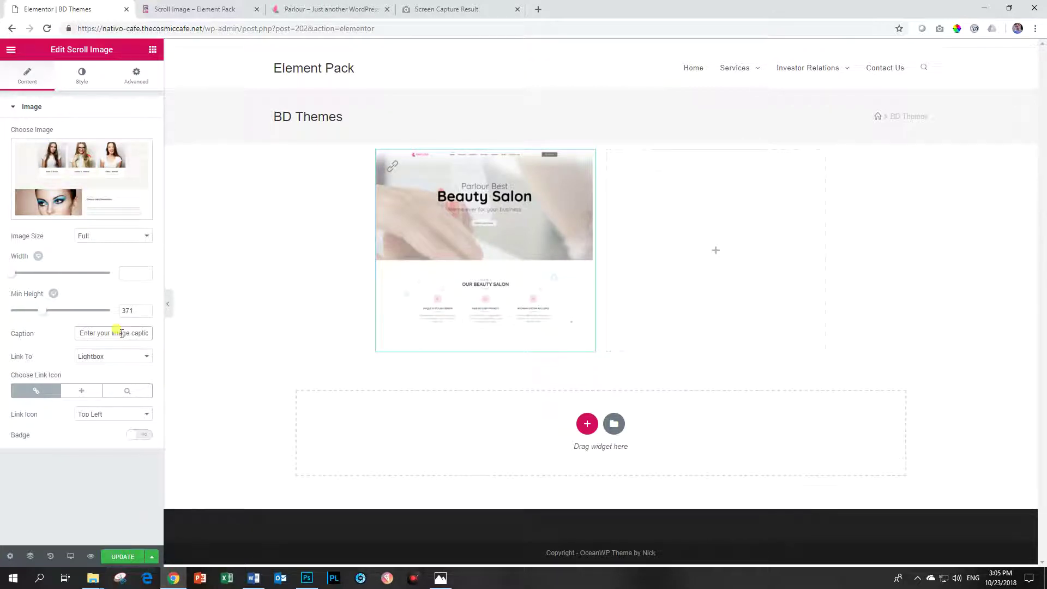
{"action": "type", "text": "Demo 1"}
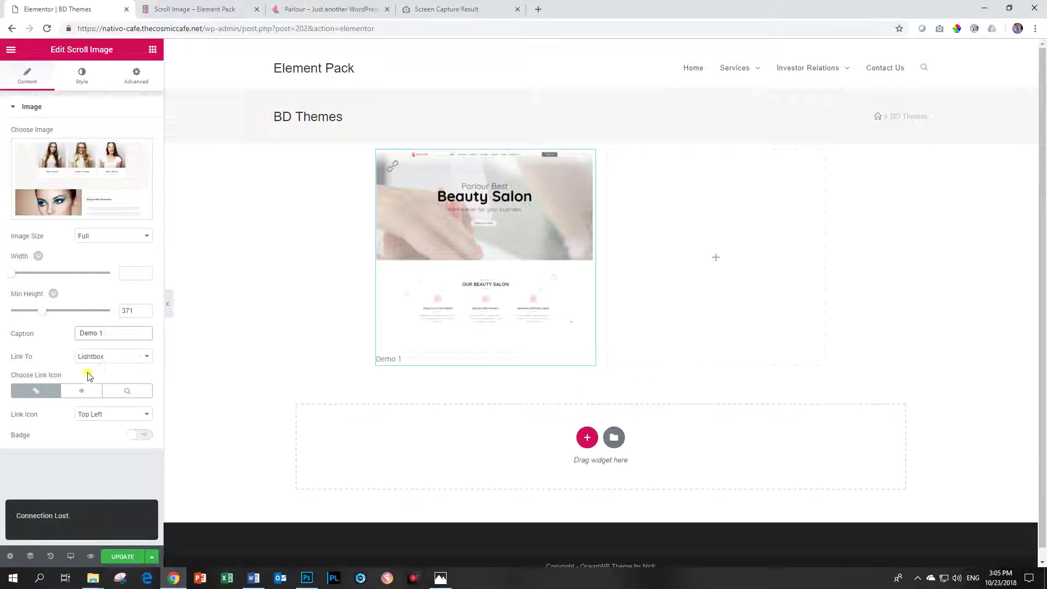
- Choose the magnifier (Search) link icon and set its position to Center Right
{"action": "mouse_move", "coordinate": [457, 266]}
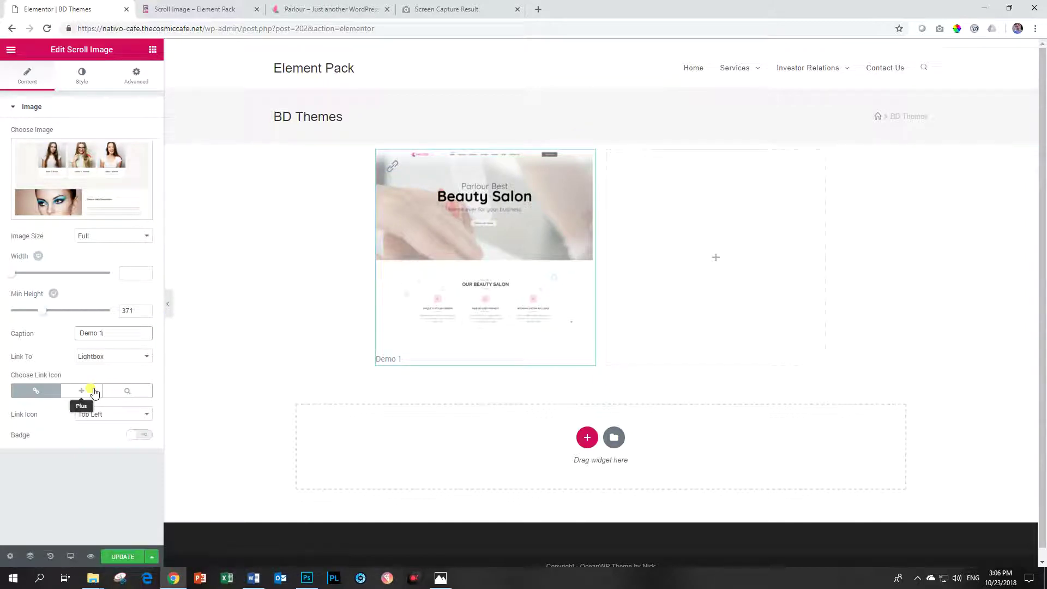
{"action": "left_click", "coordinate": [127, 391]}
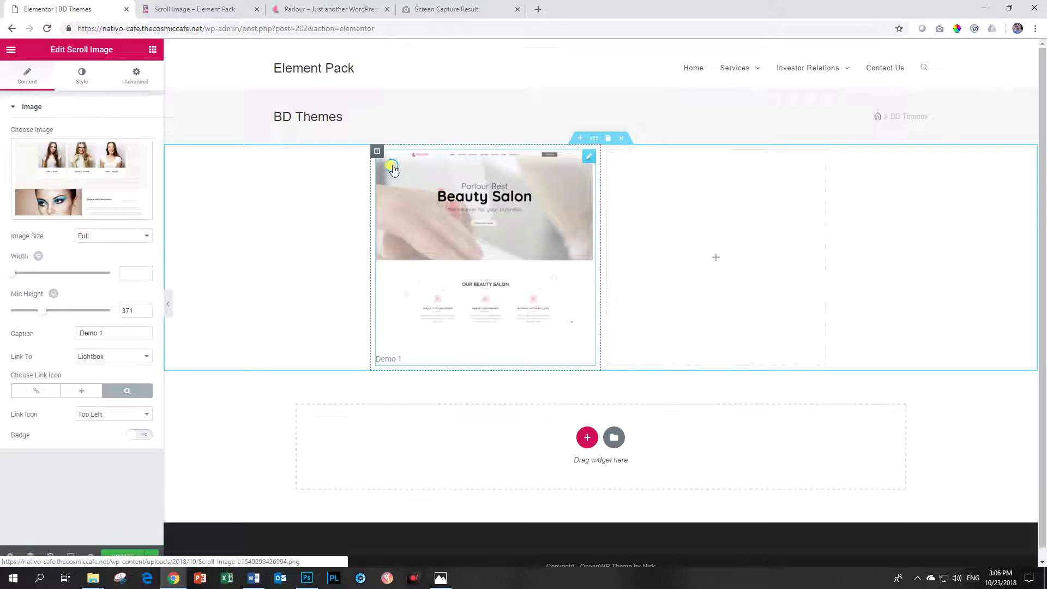
{"action": "left_click", "coordinate": [118, 415]}
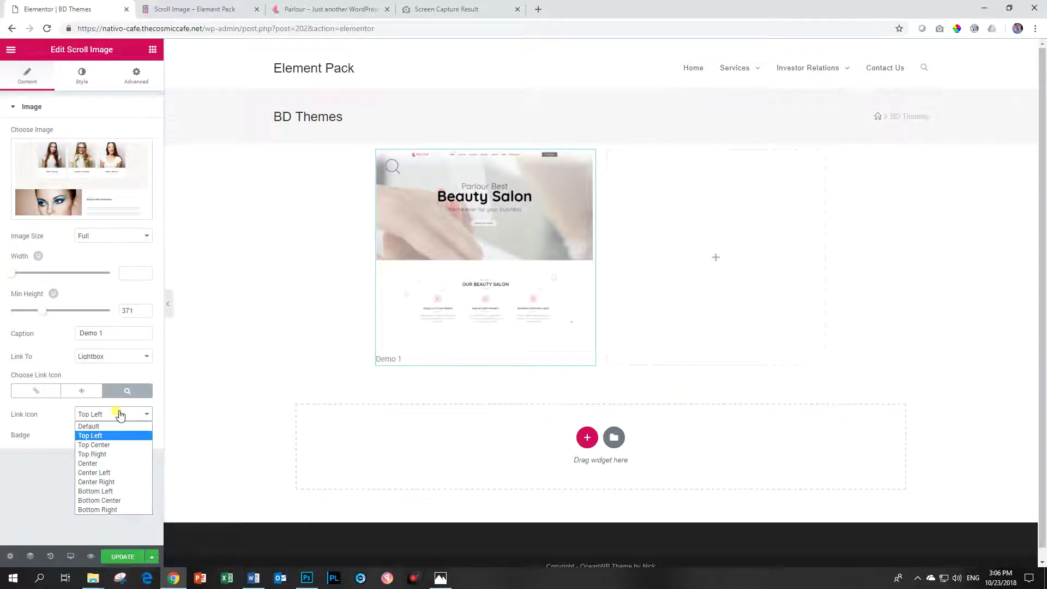
{"action": "left_click", "coordinate": [105, 482]}
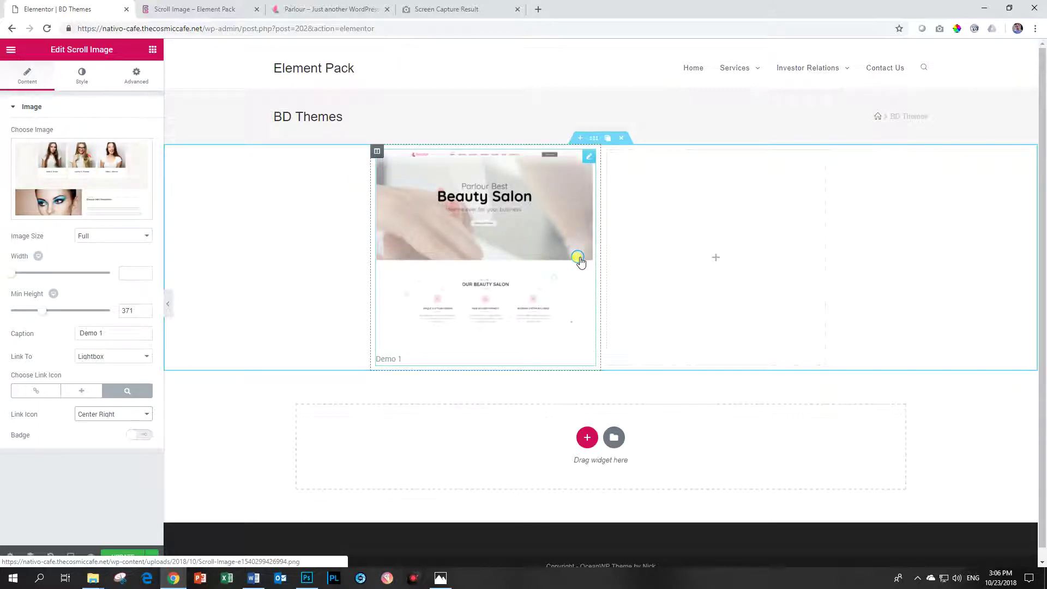
{"action": "left_click", "coordinate": [141, 435]}
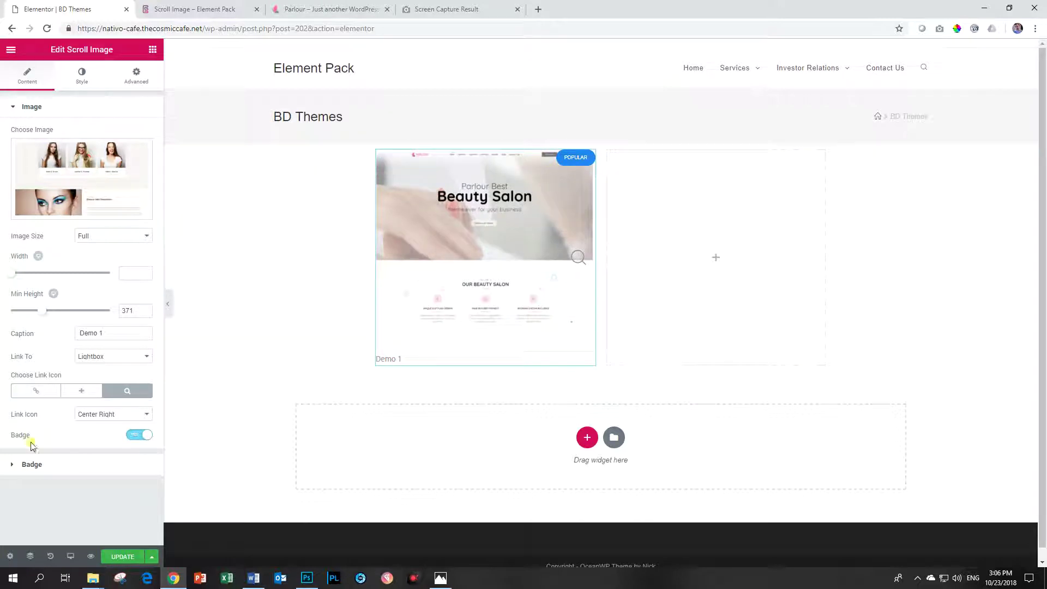
{"action": "left_click", "coordinate": [41, 464]}
{"action": "left_click_drag", "start_coordinate": [118, 159], "coordinate": [12, 163]}
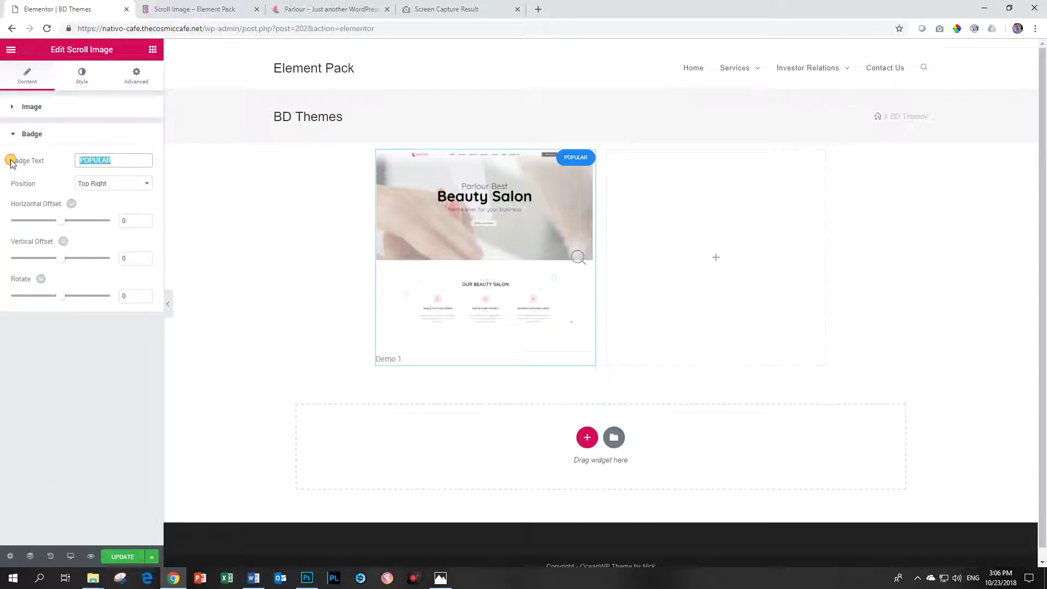
{"action": "type", "text": "#1"}
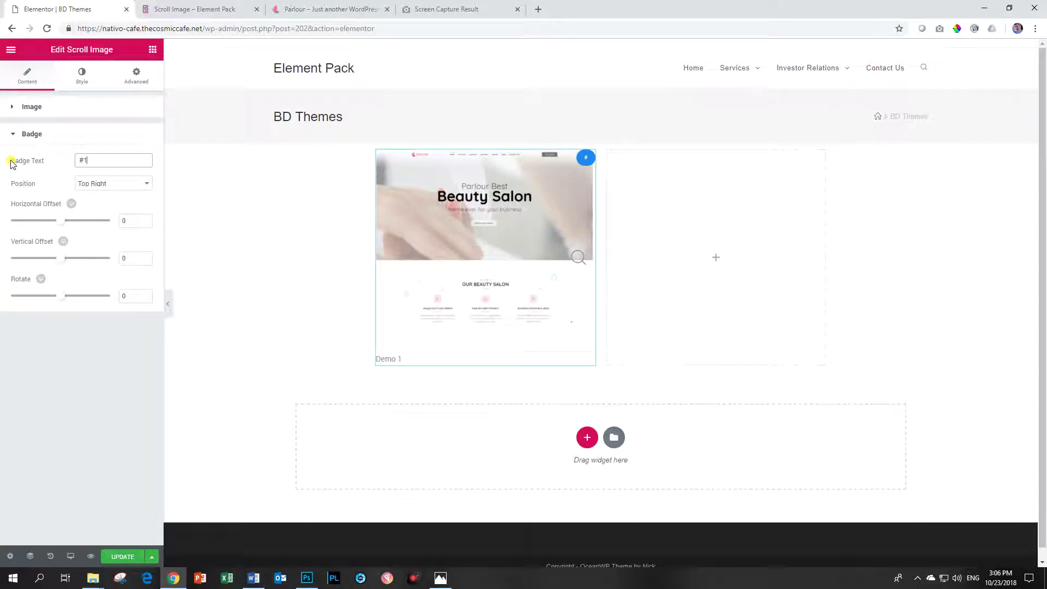
{"action": "type", "text": " Seller"}
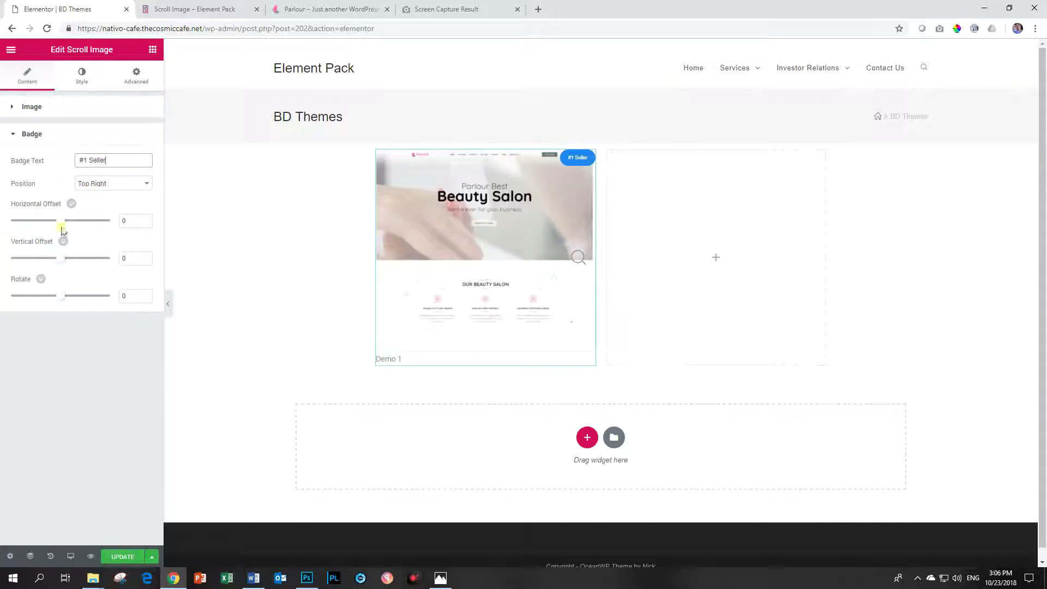
{"action": "left_click_drag", "start_coordinate": [60, 221], "coordinate": [55, 221]}
{"action": "left_click_drag", "start_coordinate": [61, 263], "coordinate": [62, 261]}
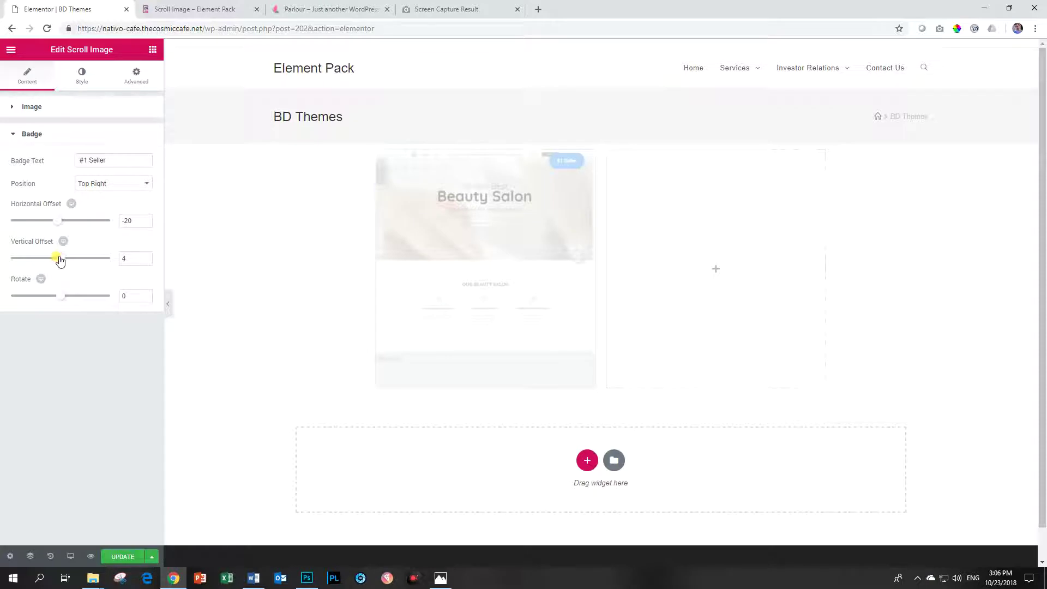
{"action": "left_click", "coordinate": [32, 134]}
{"action": "left_click", "coordinate": [31, 109]}
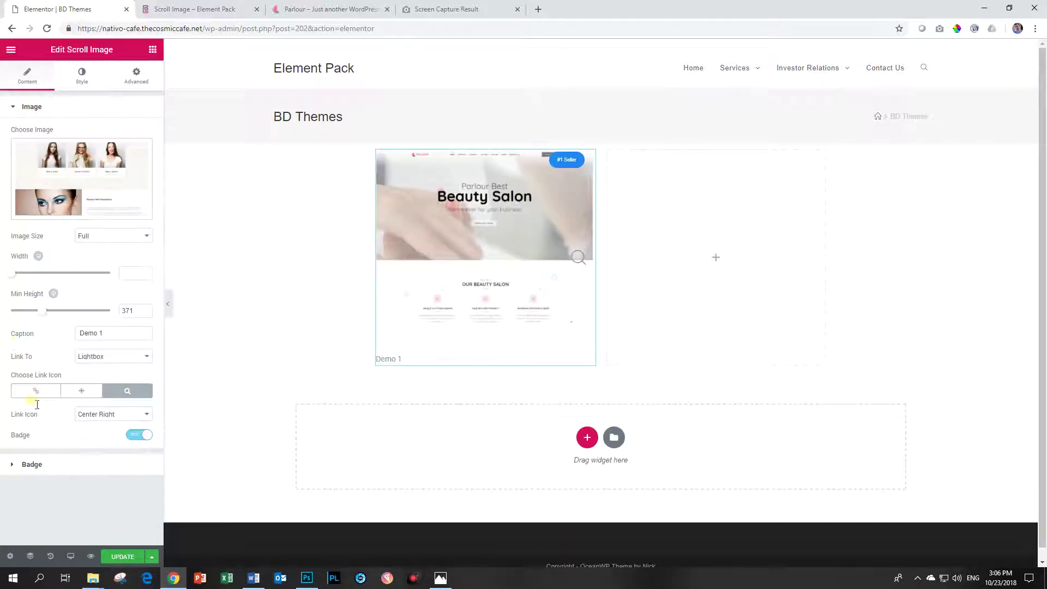
{"action": "left_click", "coordinate": [132, 436]}
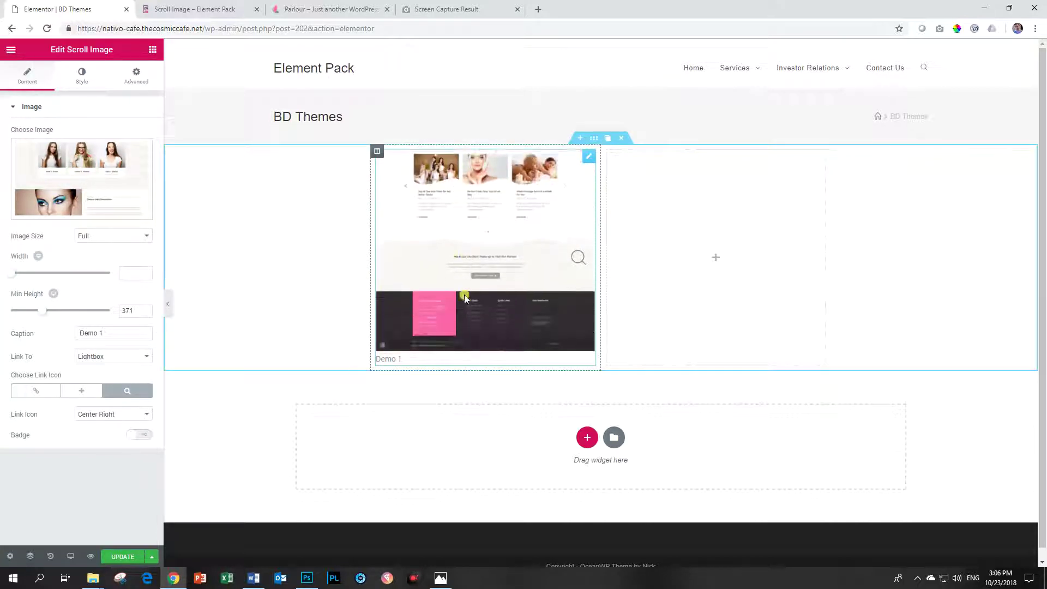
- In the Style tab, set the image Transition Duration to 10, leaving Border Type as None
{"action": "left_click", "coordinate": [77, 86]}
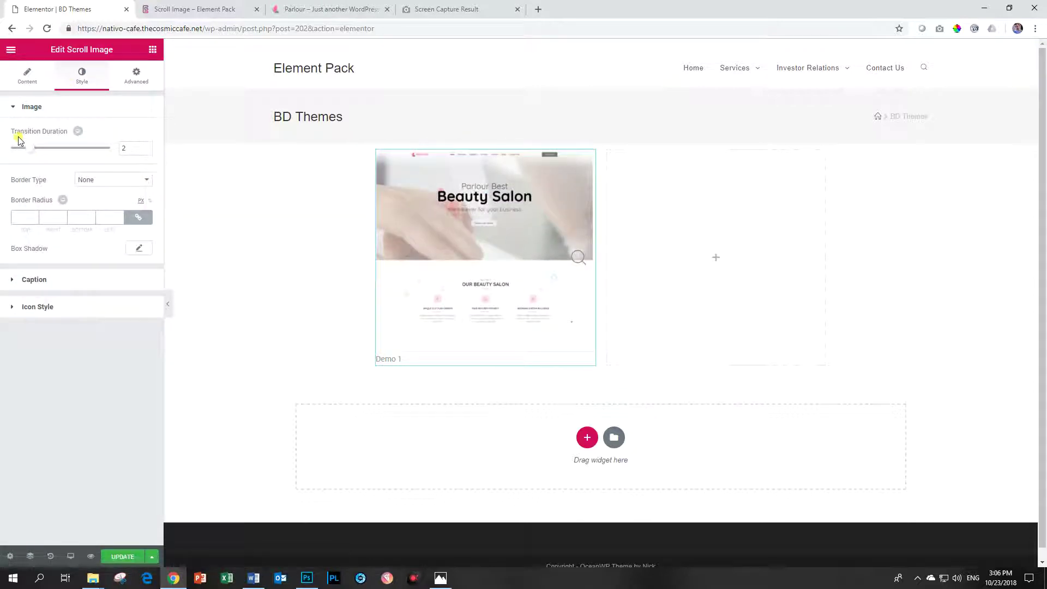
{"action": "double_click", "coordinate": [128, 150]}
{"action": "left_click_drag", "start_coordinate": [29, 155], "coordinate": [117, 154]}
{"action": "left_click", "coordinate": [112, 150]}
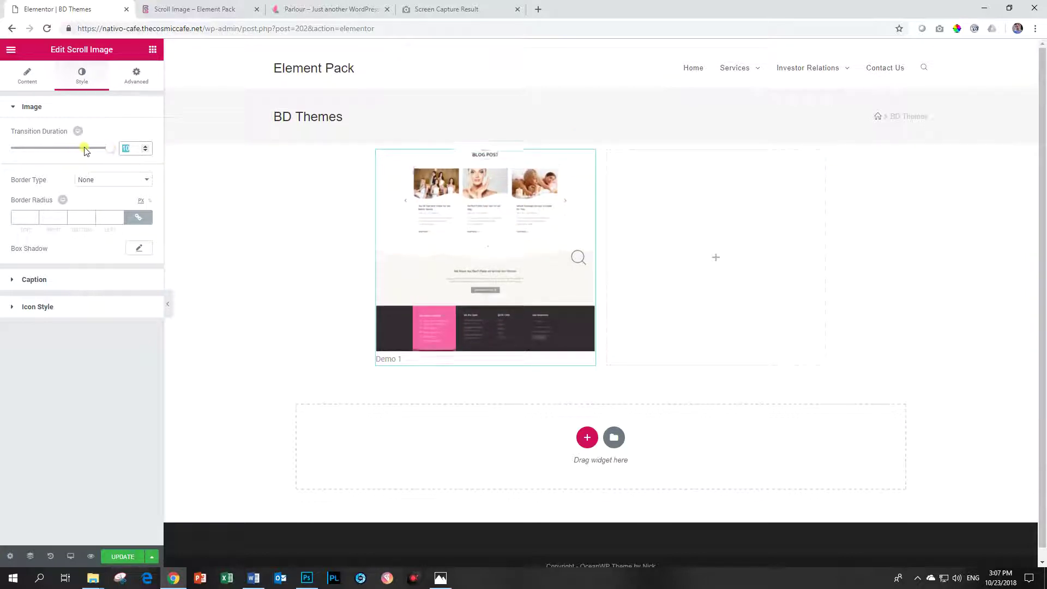
{"action": "left_click_drag", "start_coordinate": [79, 150], "coordinate": [136, 145]}
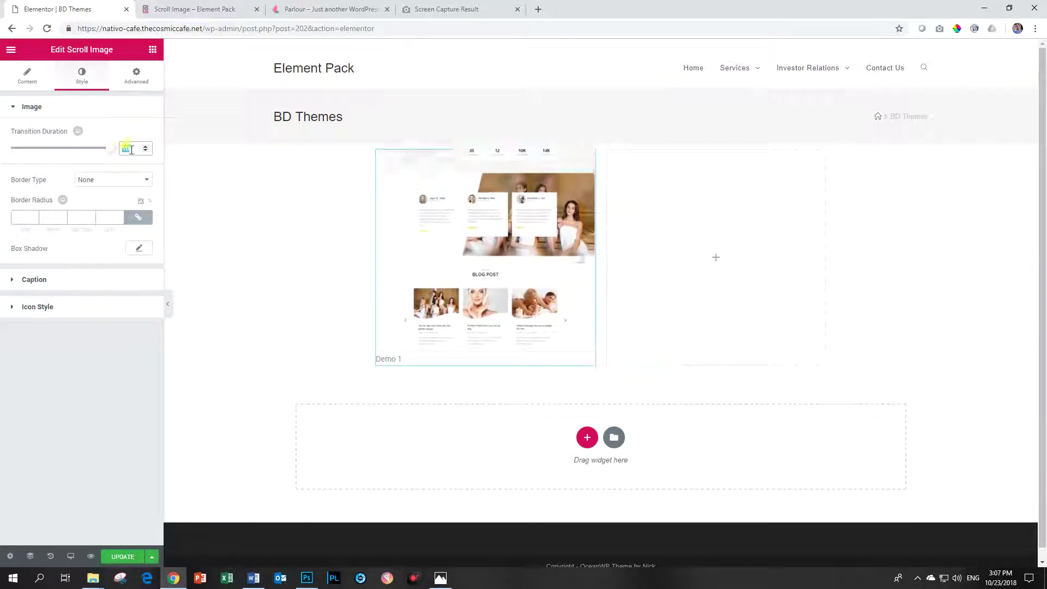
{"action": "left_click", "coordinate": [133, 147]}
{"action": "type", "text": "2"}
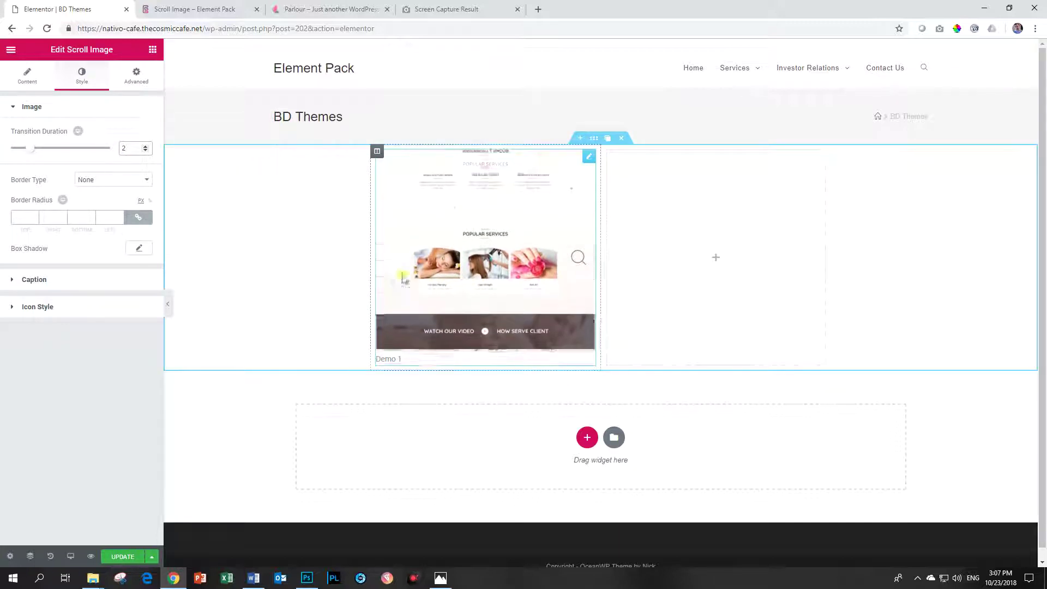
{"action": "left_click", "coordinate": [126, 147]}
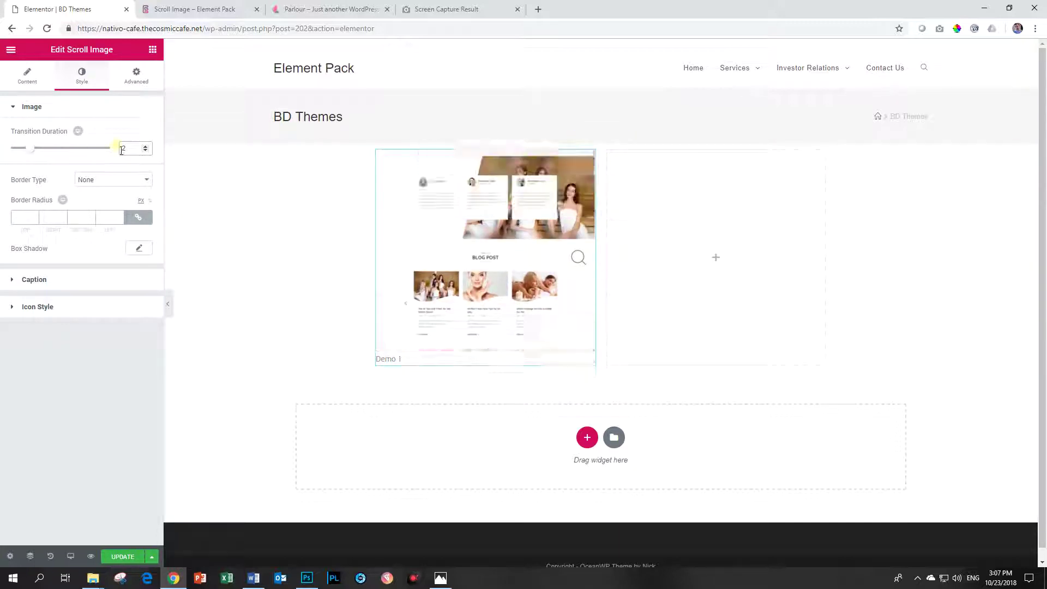
{"action": "key", "text": "BackSpace"}
{"action": "type", "text": "10"}
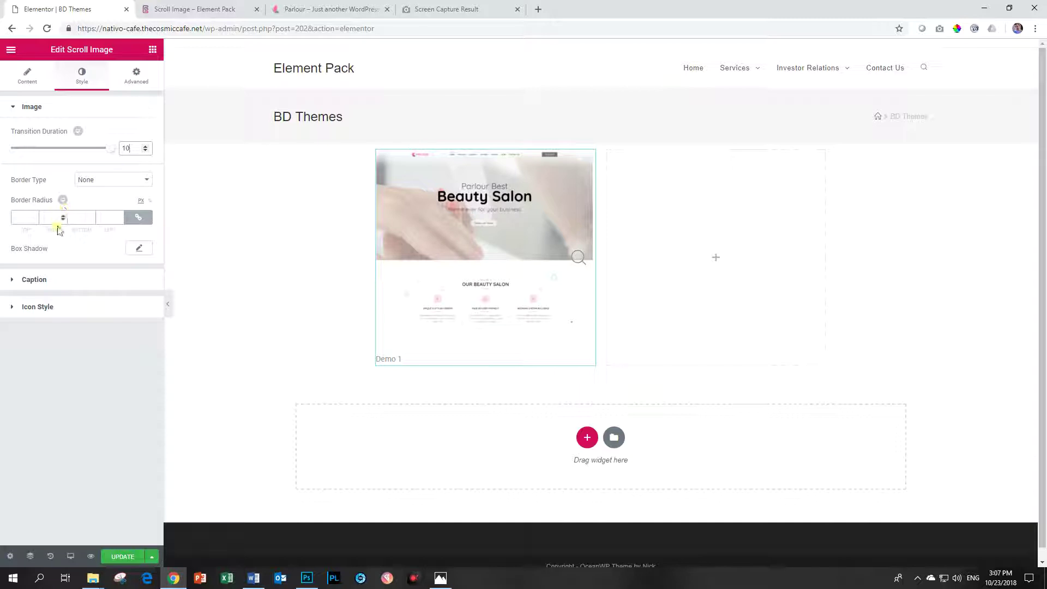
{"action": "left_click", "coordinate": [139, 249]}
- Enter initial shadow offsets and fade the shadow colour to about 0.28 alpha
{"action": "left_click", "coordinate": [131, 304]}
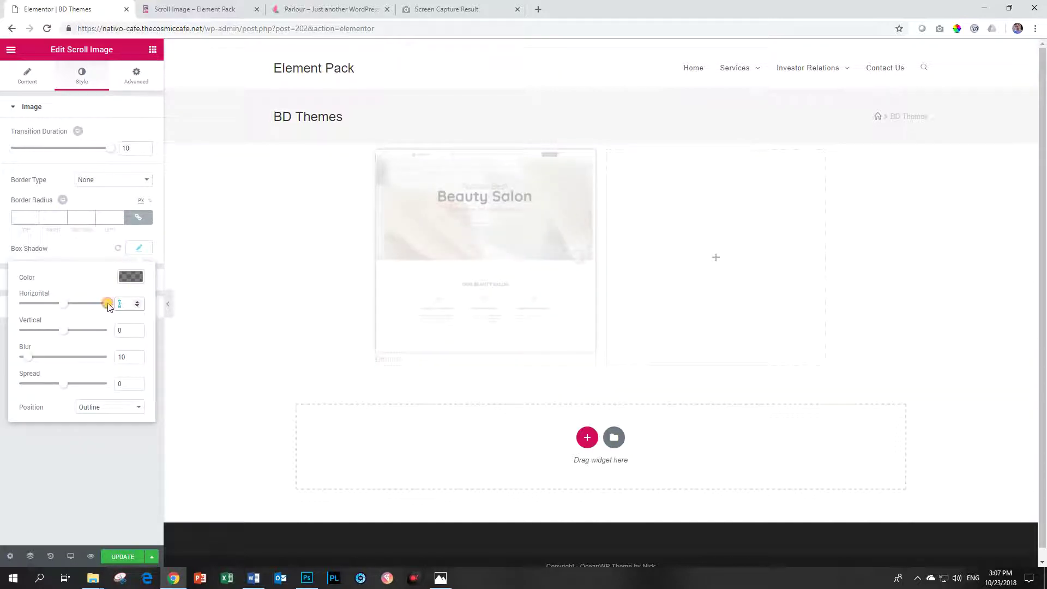
{"action": "type", "text": "5"}
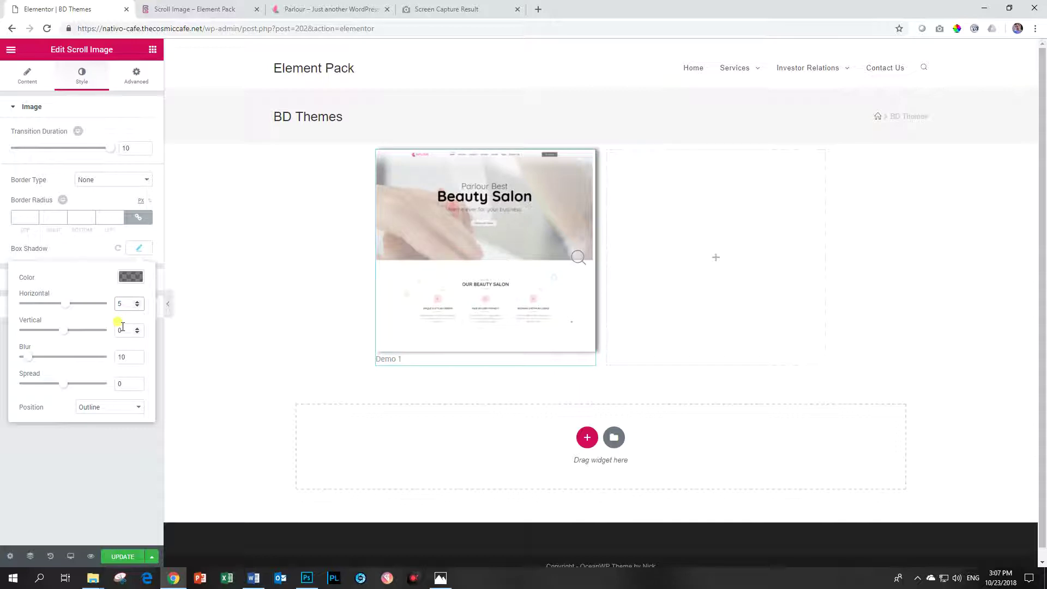
{"action": "left_click_drag", "start_coordinate": [122, 326], "coordinate": [108, 358]}
{"action": "type", "text": "5"}
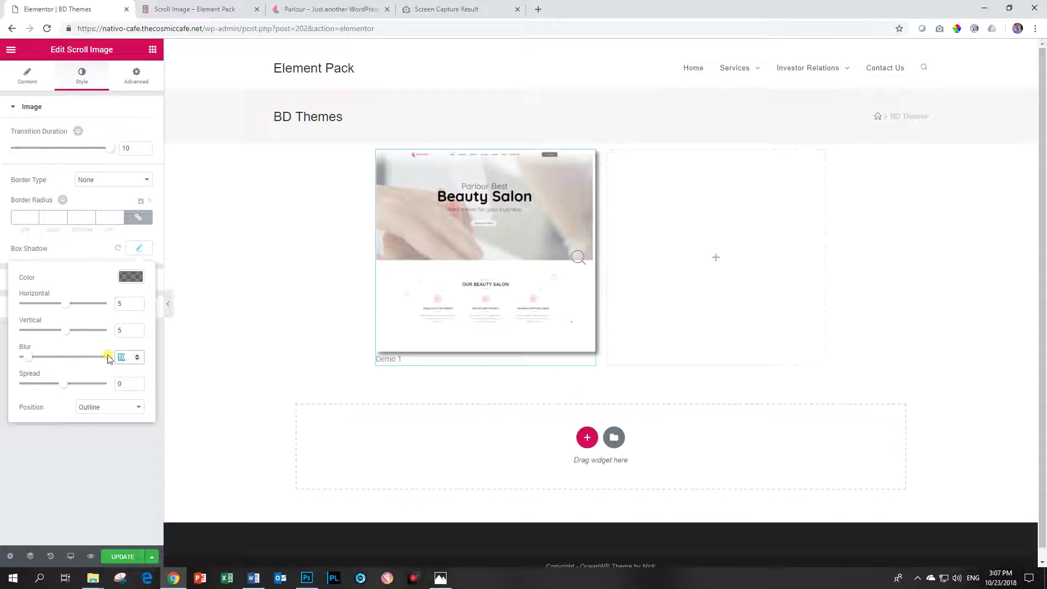
{"action": "type", "text": "0"}
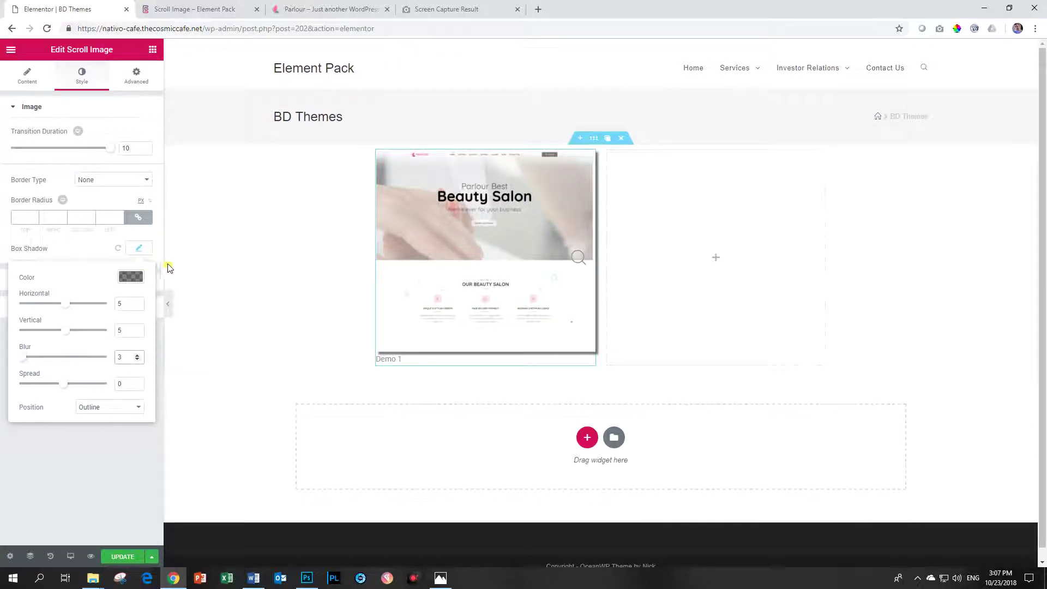
{"action": "left_click", "coordinate": [130, 277]}
{"action": "left_click_drag", "start_coordinate": [134, 352], "coordinate": [132, 376]}
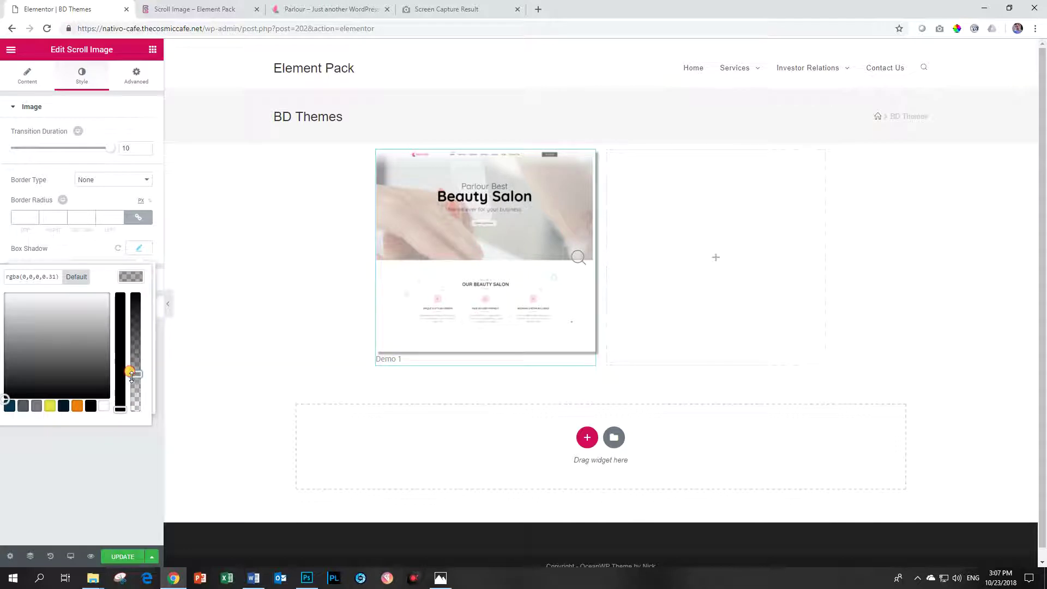
{"action": "left_click", "coordinate": [135, 293]}
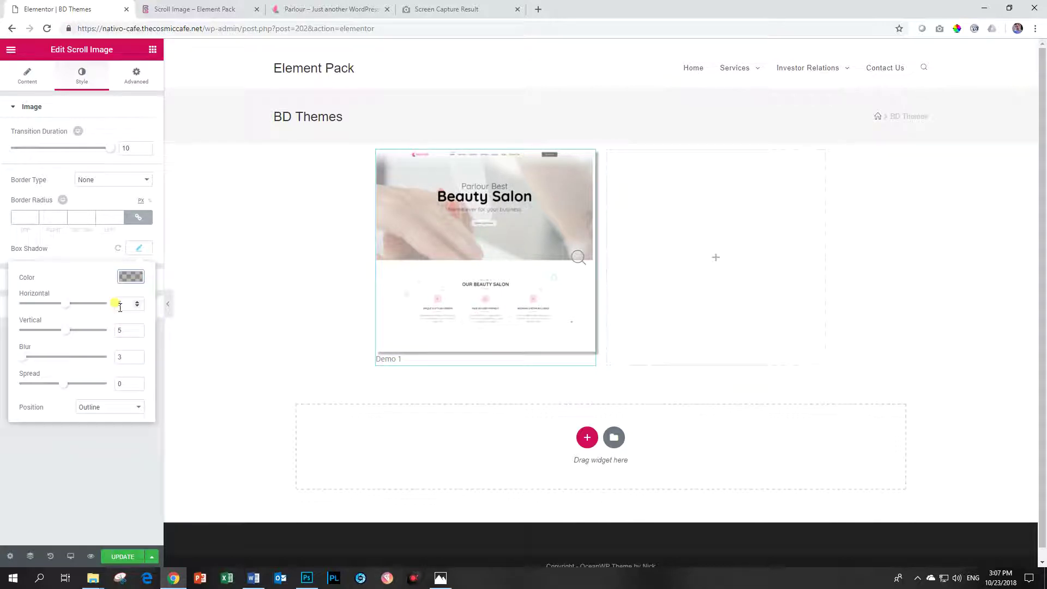
- Correct the box shadow to horizontal 2, vertical 2 and blur 5
{"action": "left_click", "coordinate": [65, 310]}
{"action": "left_click_drag", "start_coordinate": [65, 312], "coordinate": [65, 312]}
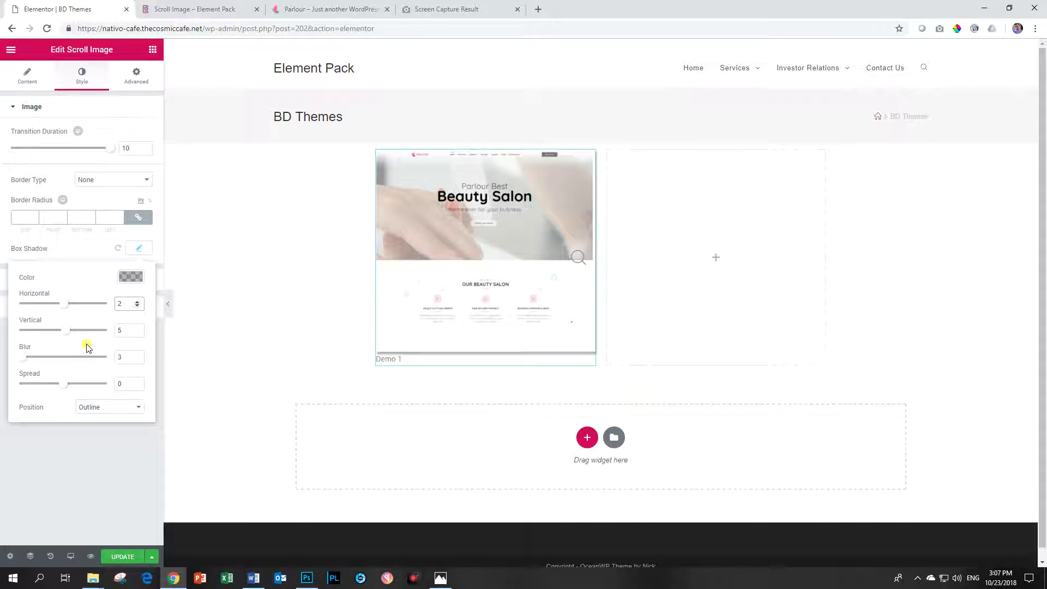
{"action": "double_click", "coordinate": [122, 329]}
{"action": "type", "text": "2"}
{"action": "left_click", "coordinate": [121, 358]}
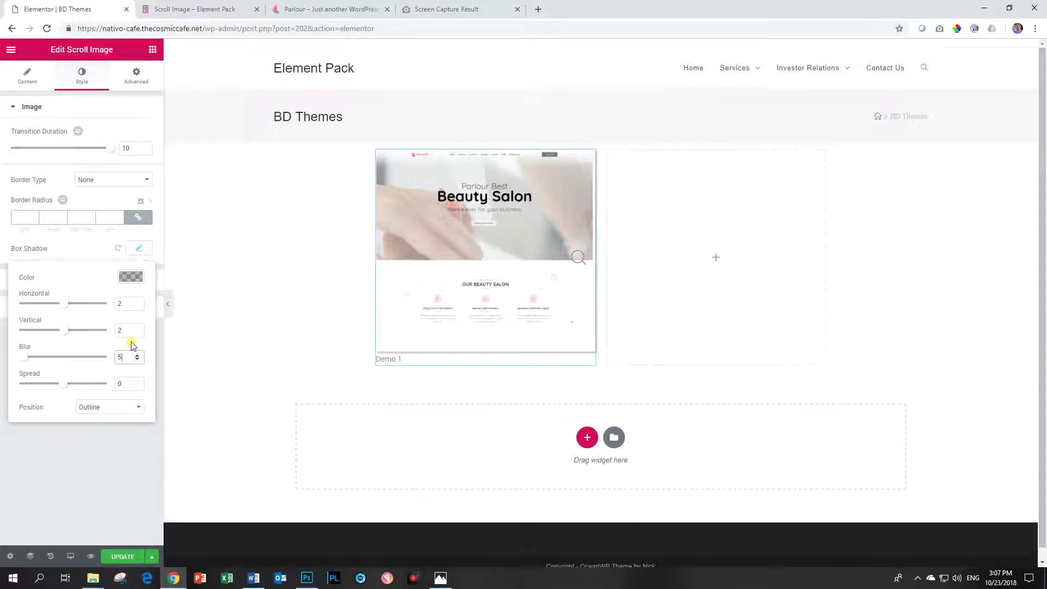
{"action": "left_click", "coordinate": [129, 278]}
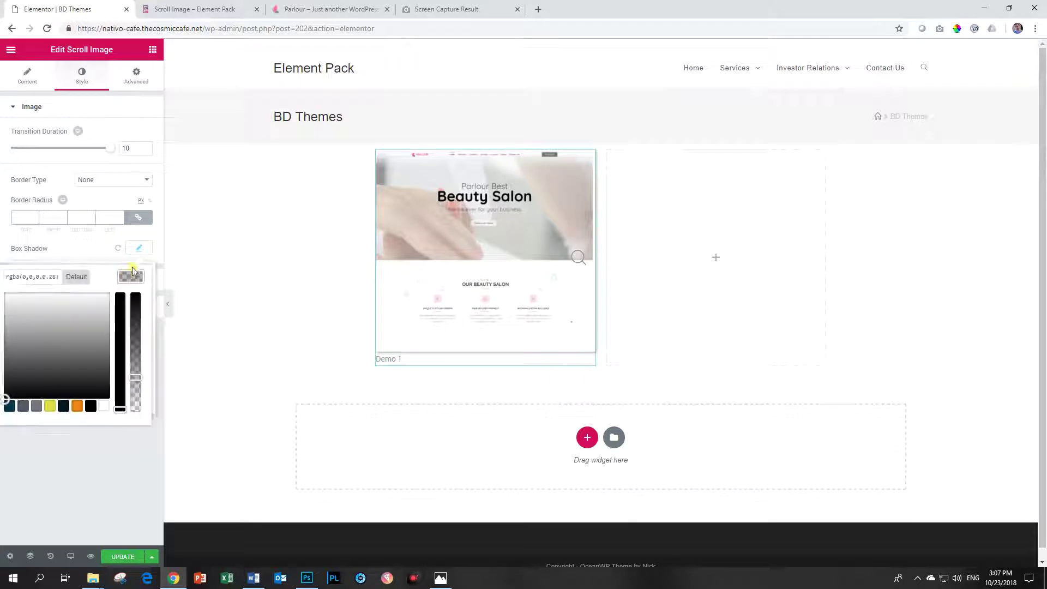
{"action": "left_click", "coordinate": [139, 248]}
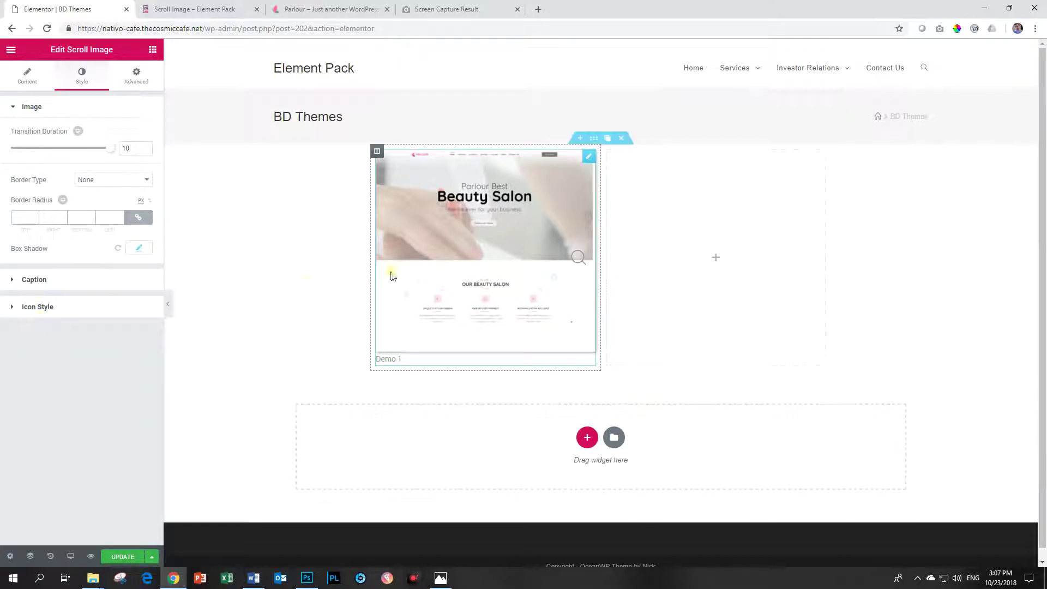
- Give the zoom icon a white background and an orange #f0810e colour
{"action": "left_click", "coordinate": [39, 309]}
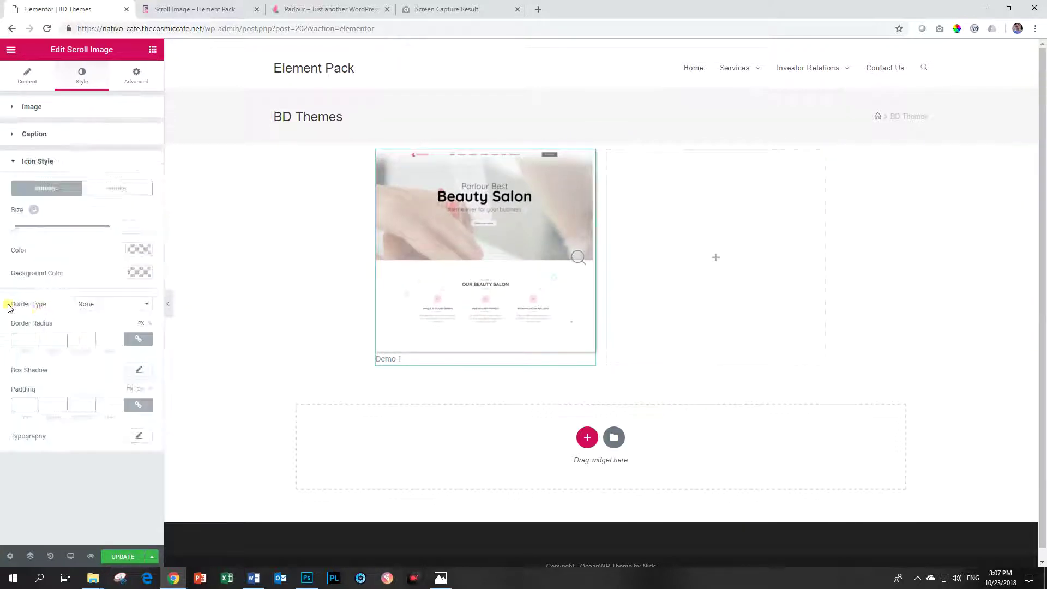
{"action": "left_click", "coordinate": [139, 272]}
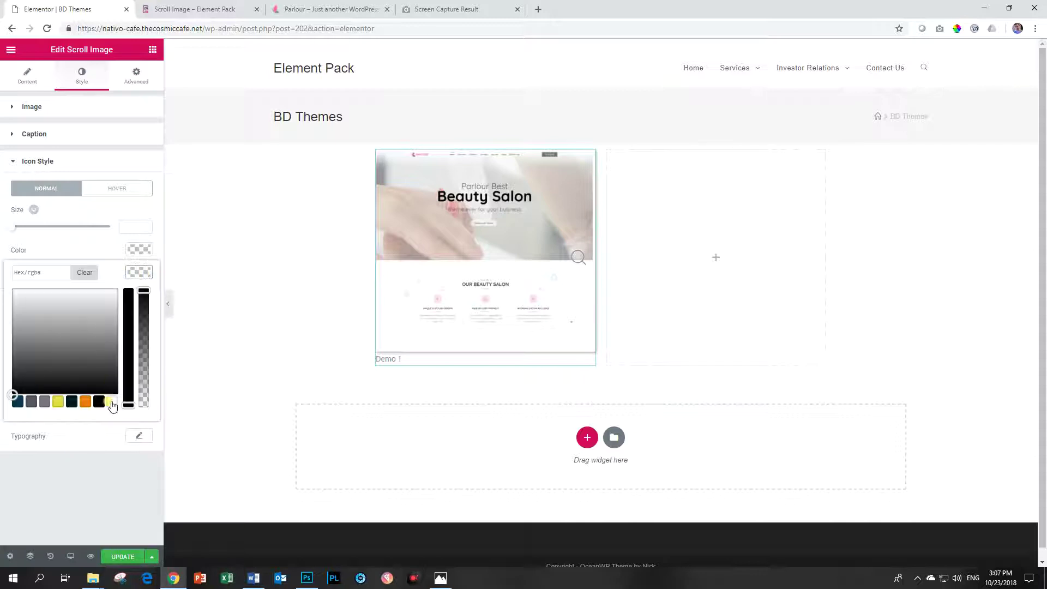
{"action": "left_click", "coordinate": [111, 403]}
{"action": "left_click", "coordinate": [139, 274]}
{"action": "left_click", "coordinate": [136, 251]}
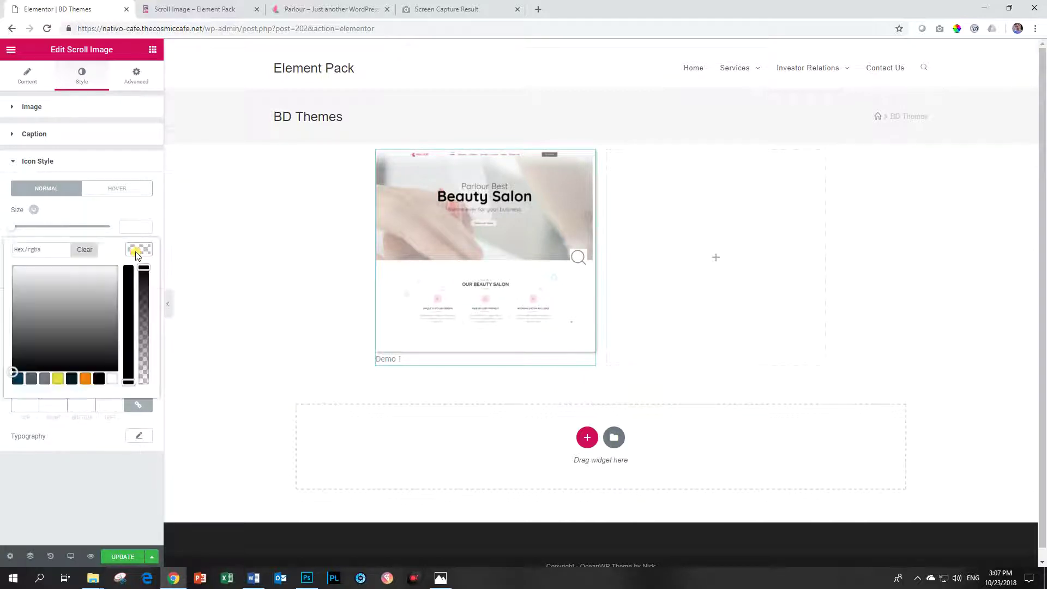
{"action": "left_click", "coordinate": [85, 379]}
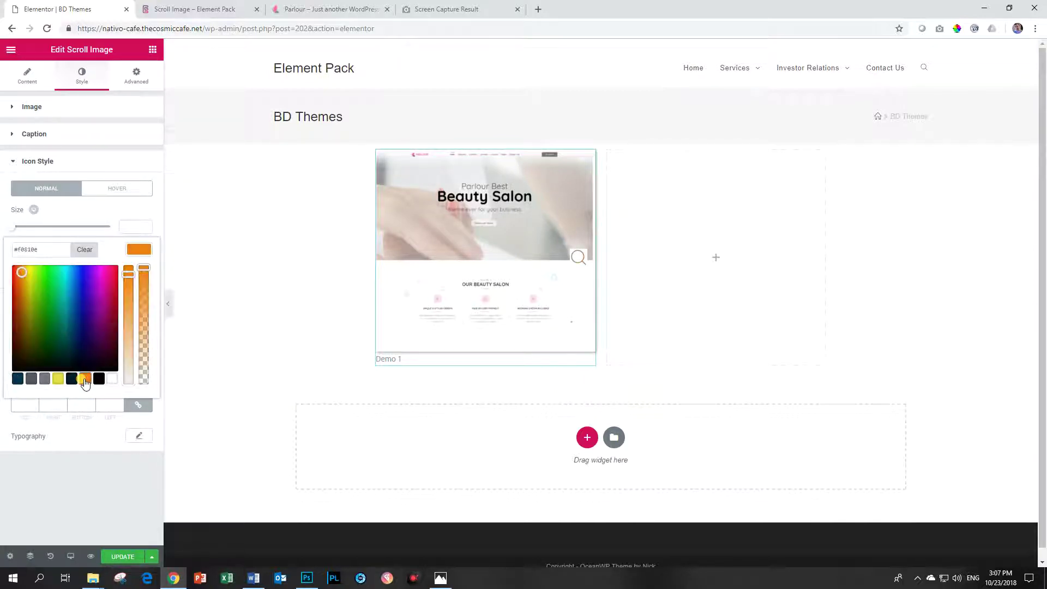
{"action": "left_click", "coordinate": [141, 251]}
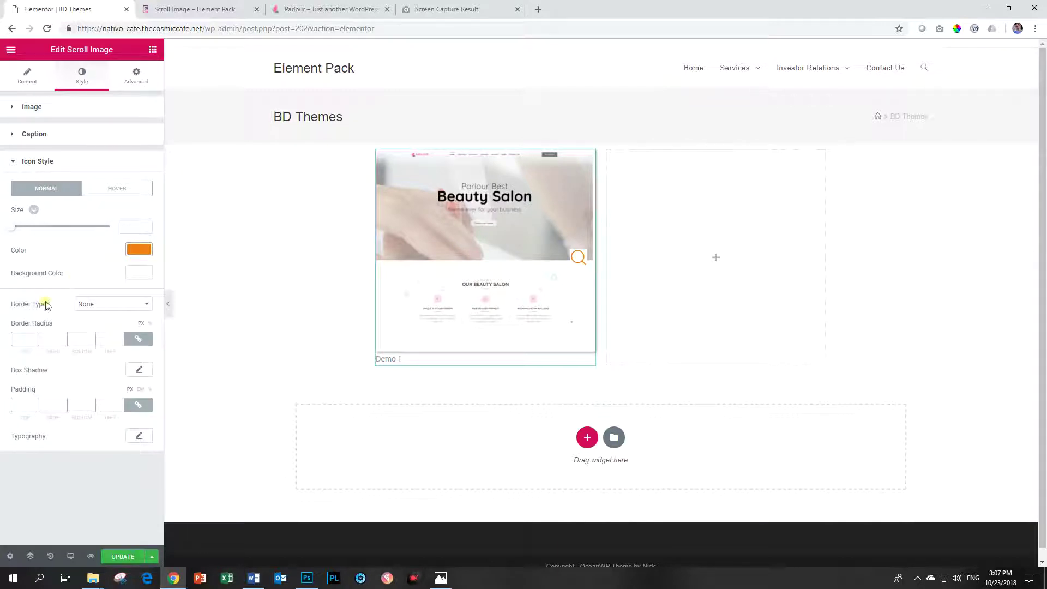
- Set the zoom icon size to 32, padding to 10 and border radius to 60
{"action": "left_click_drag", "start_coordinate": [13, 231], "coordinate": [57, 229]}
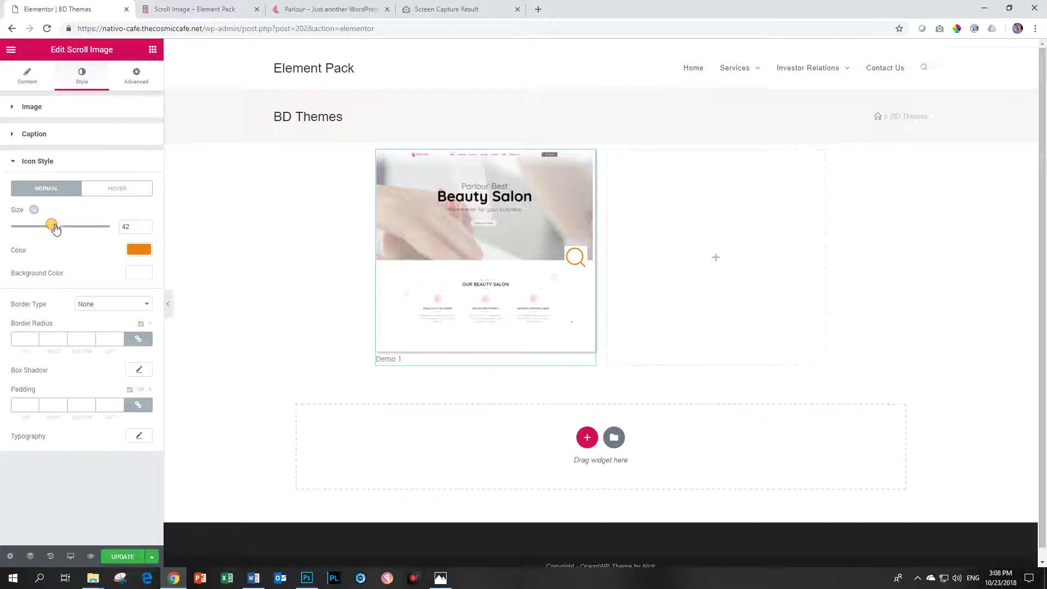
{"action": "left_click", "coordinate": [25, 405]}
{"action": "type", "text": "30"}
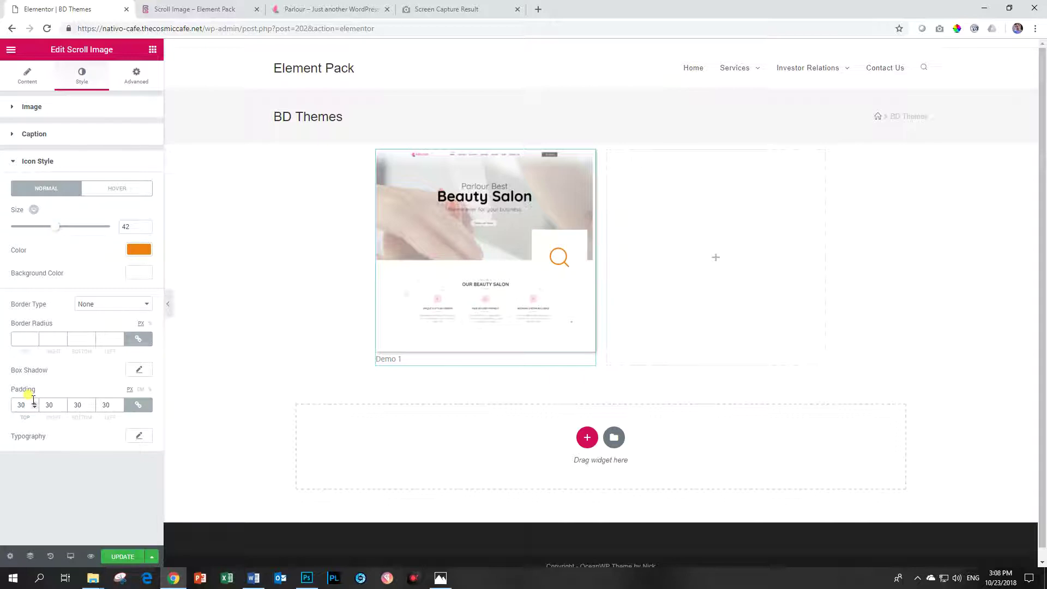
{"action": "left_click", "coordinate": [26, 341]}
{"action": "type", "text": "60"}
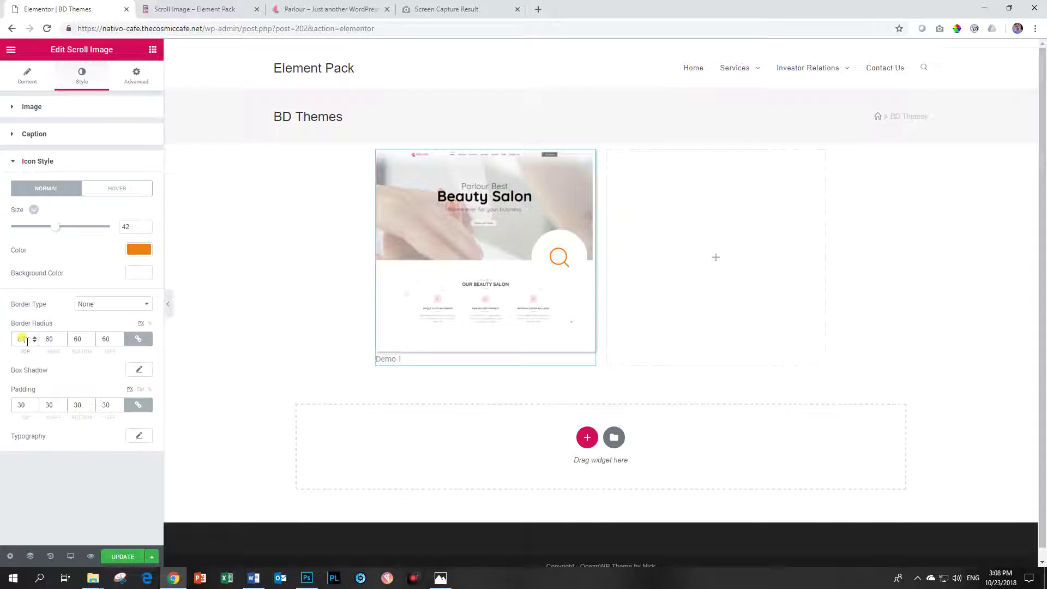
{"action": "left_click", "coordinate": [19, 405]}
{"action": "left_click_drag", "start_coordinate": [25, 405], "coordinate": [13, 405]}
{"action": "type", "text": "10"}
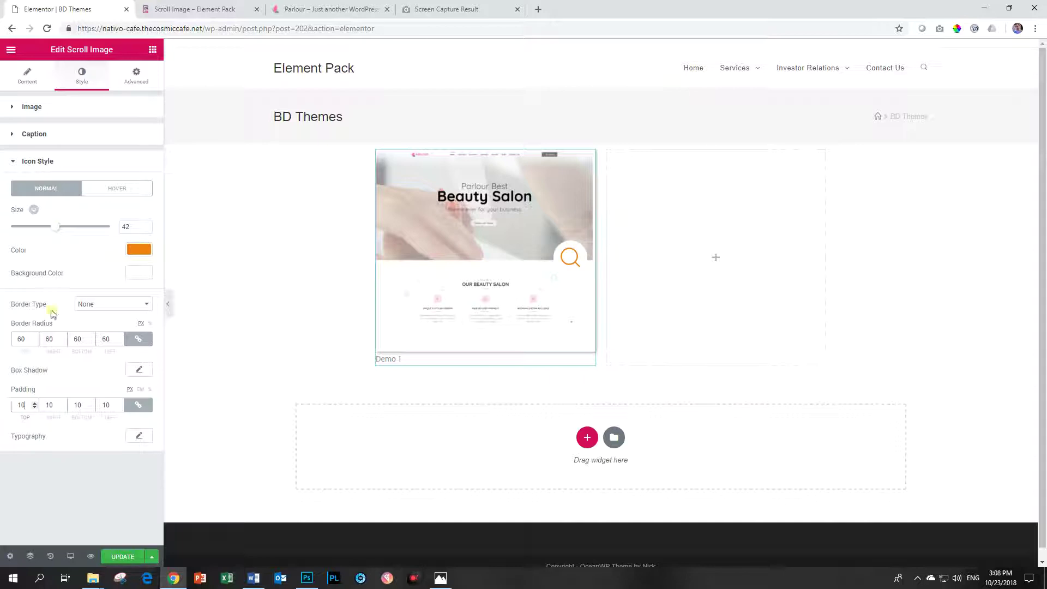
{"action": "left_click_drag", "start_coordinate": [49, 229], "coordinate": [46, 232]}
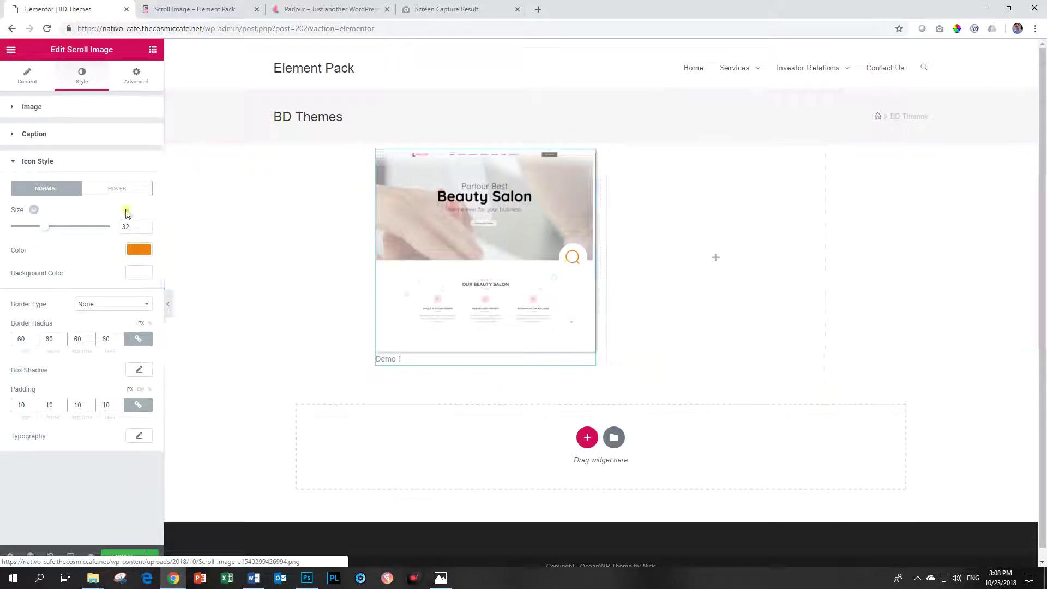
{"action": "left_click", "coordinate": [128, 192]}
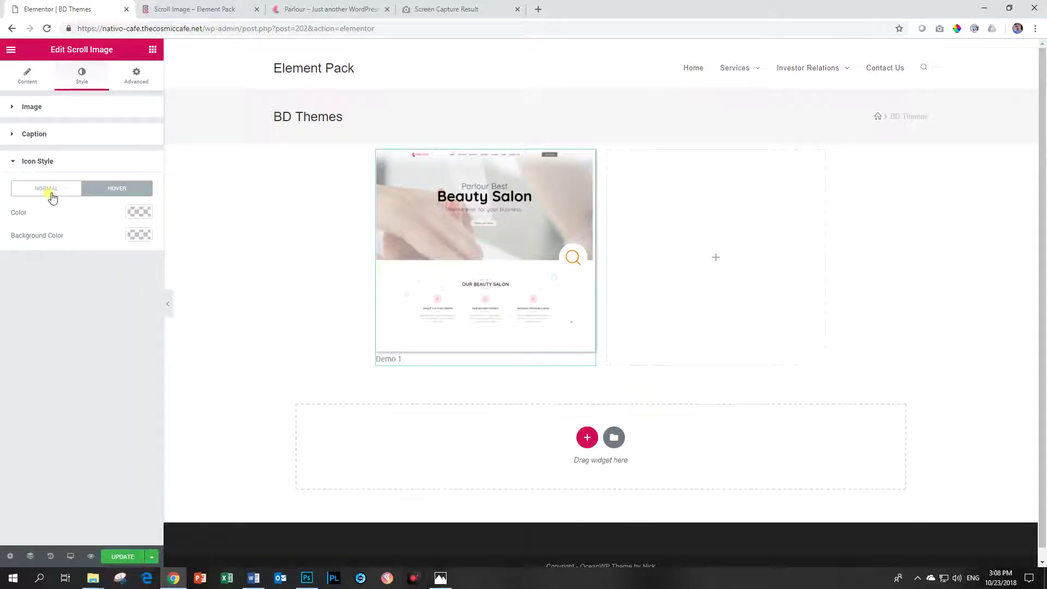
- Give the Demo 1 zoom icon an orange hover background and white (#ffffff) hover colour, then update and preview
{"action": "left_click", "coordinate": [51, 195]}
{"action": "left_click", "coordinate": [109, 191]}
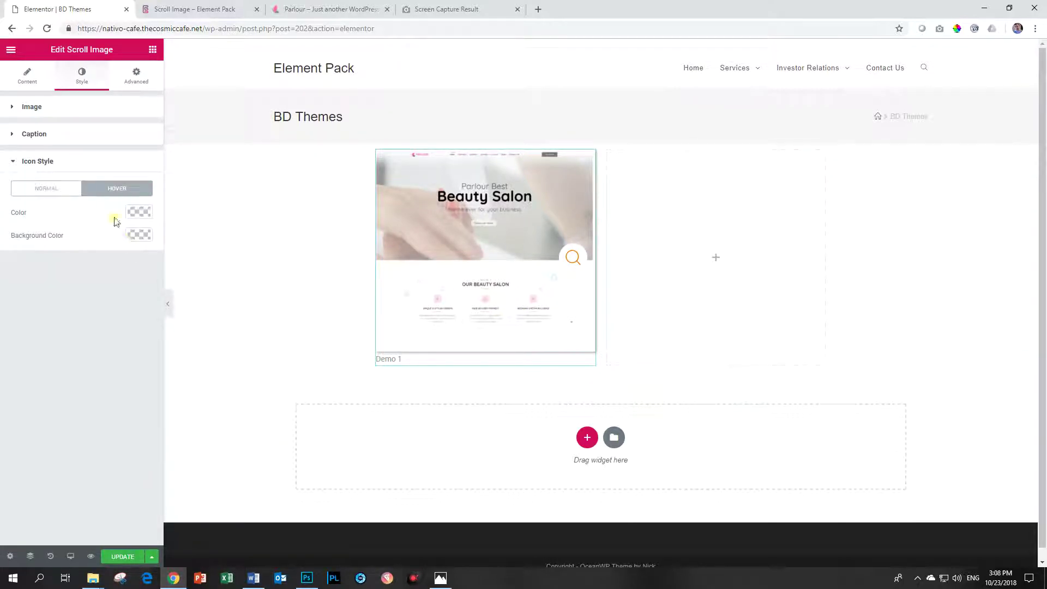
{"action": "left_click", "coordinate": [139, 240]}
{"action": "left_click", "coordinate": [85, 364]}
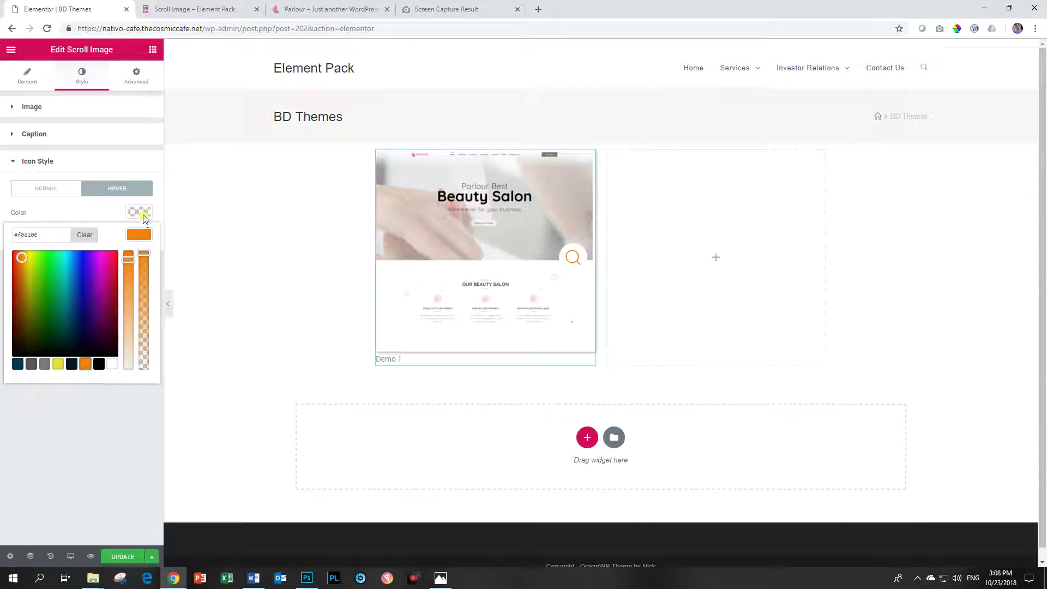
{"action": "left_click", "coordinate": [141, 214]}
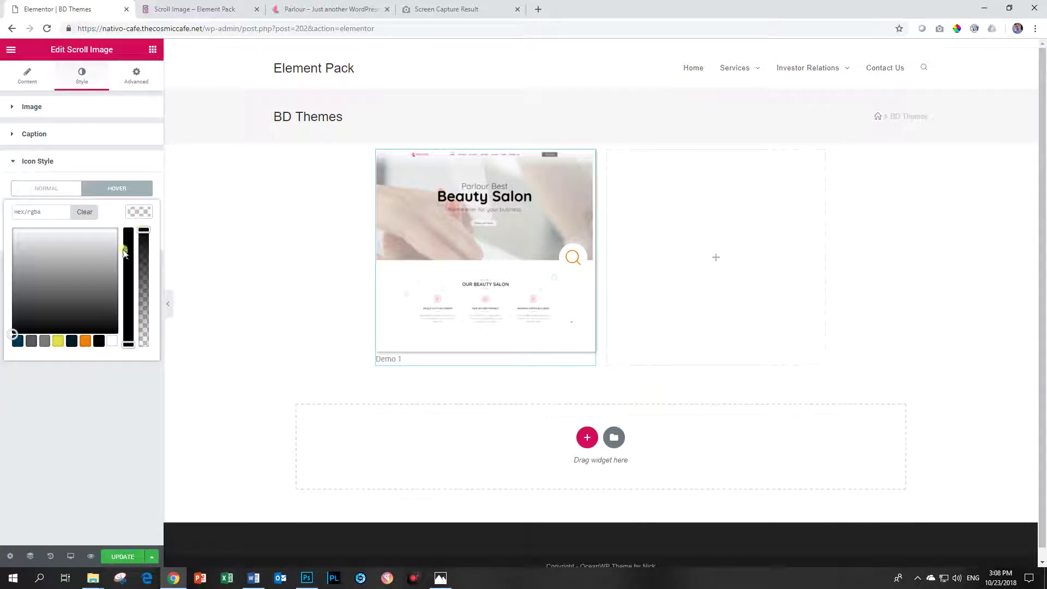
{"action": "left_click", "coordinate": [111, 341]}
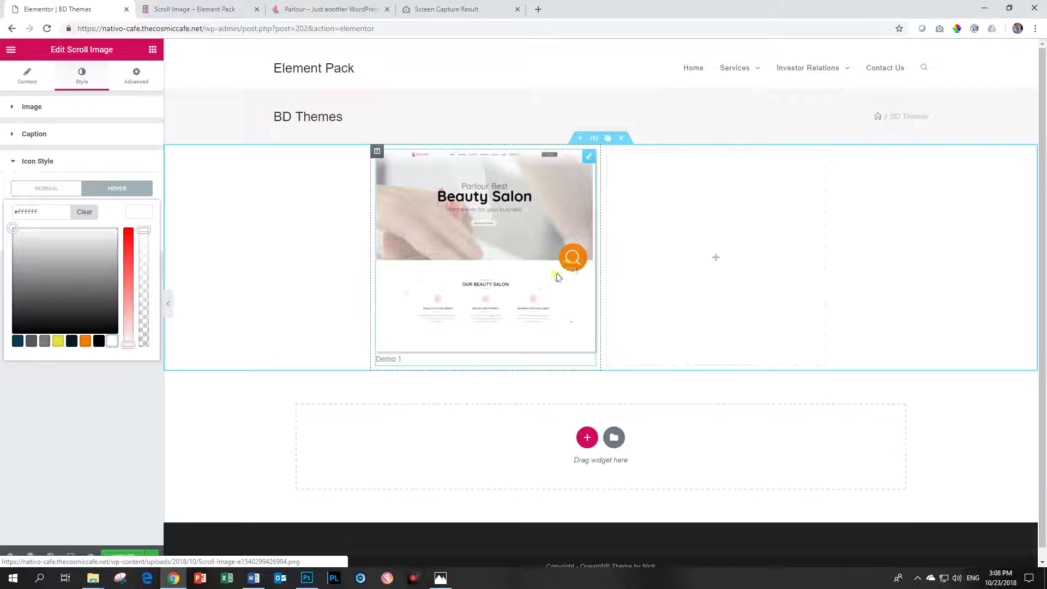
{"action": "left_click", "coordinate": [143, 553]}
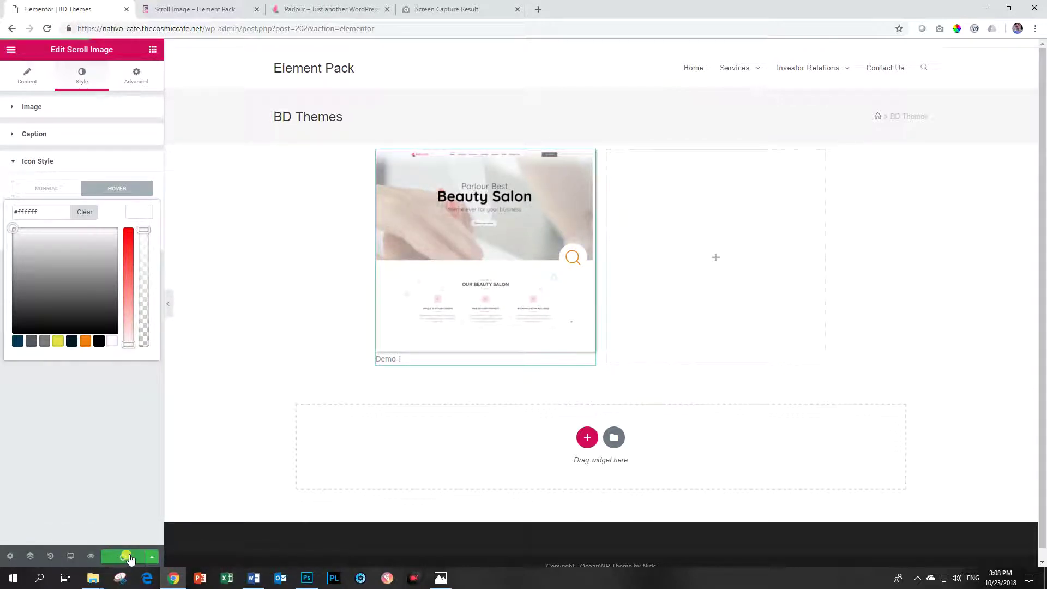
{"action": "left_click", "coordinate": [91, 556]}
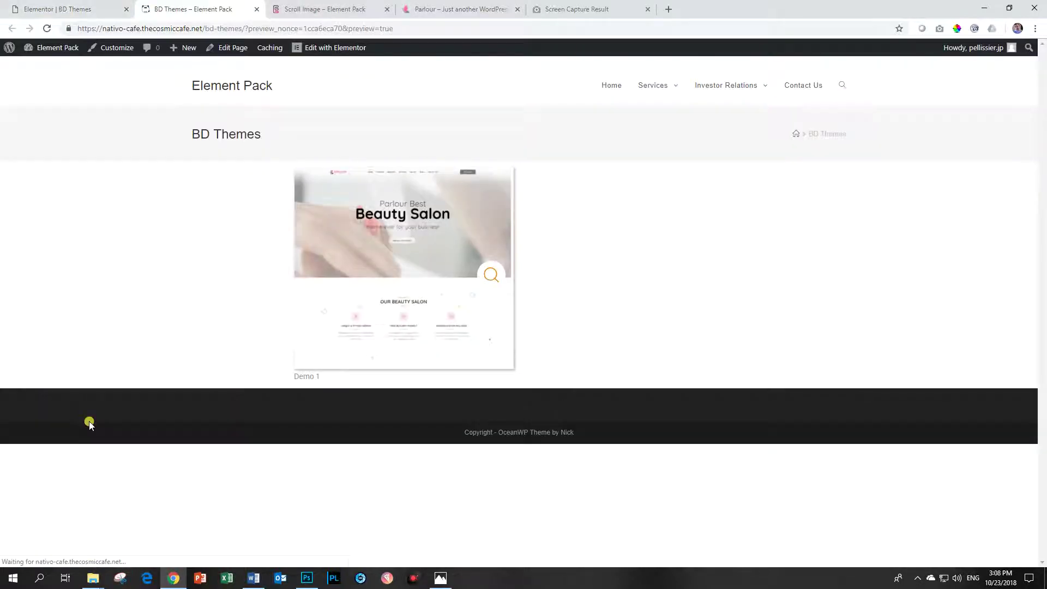
- Try the Demo 1 scroll image and its lightbox in the live preview, then return to the editor
{"action": "mouse_move", "coordinate": [411, 278]}
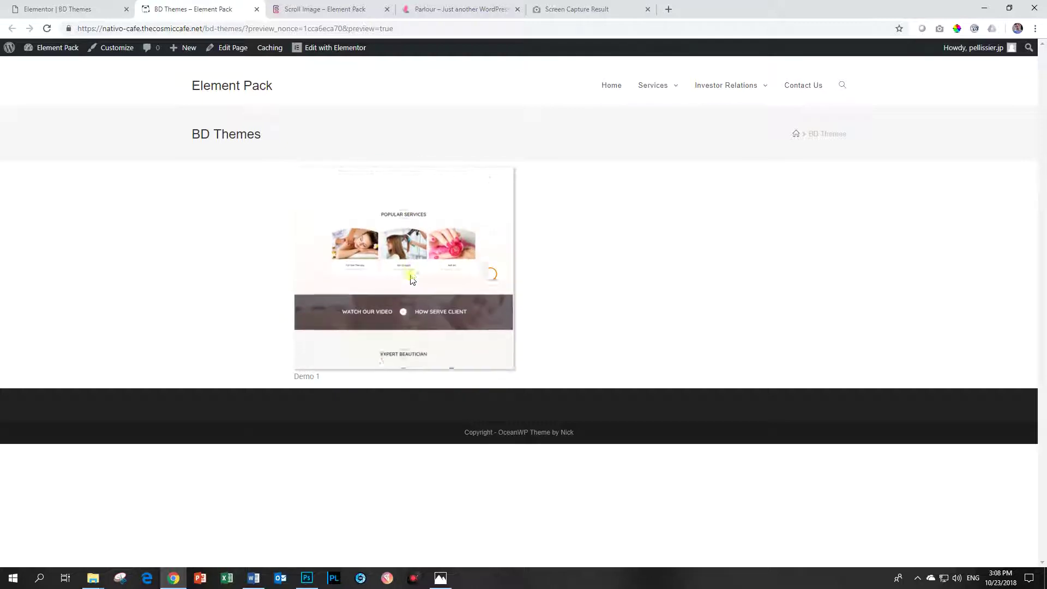
{"action": "left_click", "coordinate": [488, 280]}
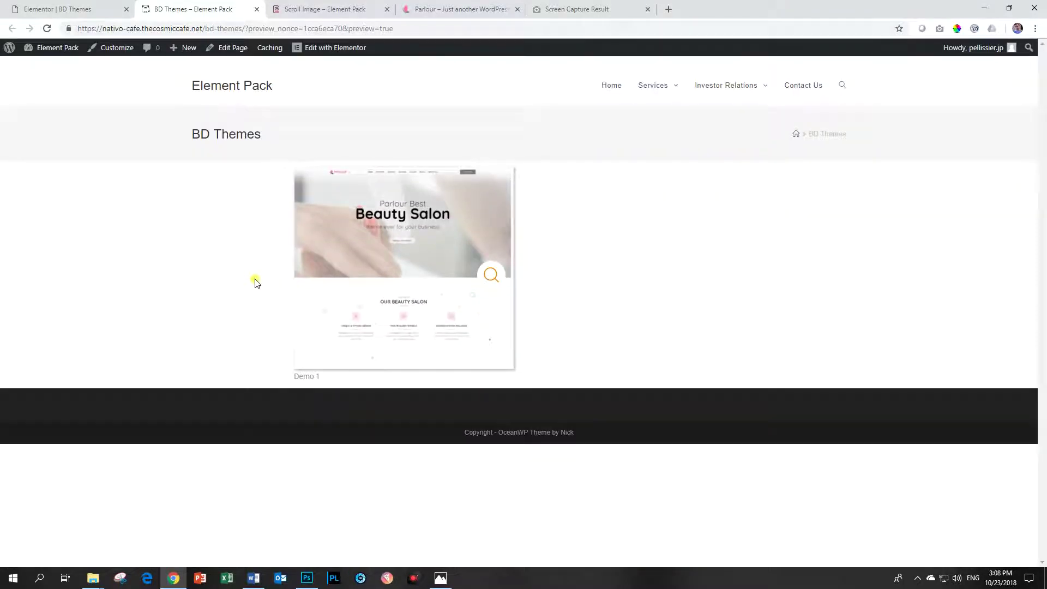
{"action": "left_click", "coordinate": [79, 8]}
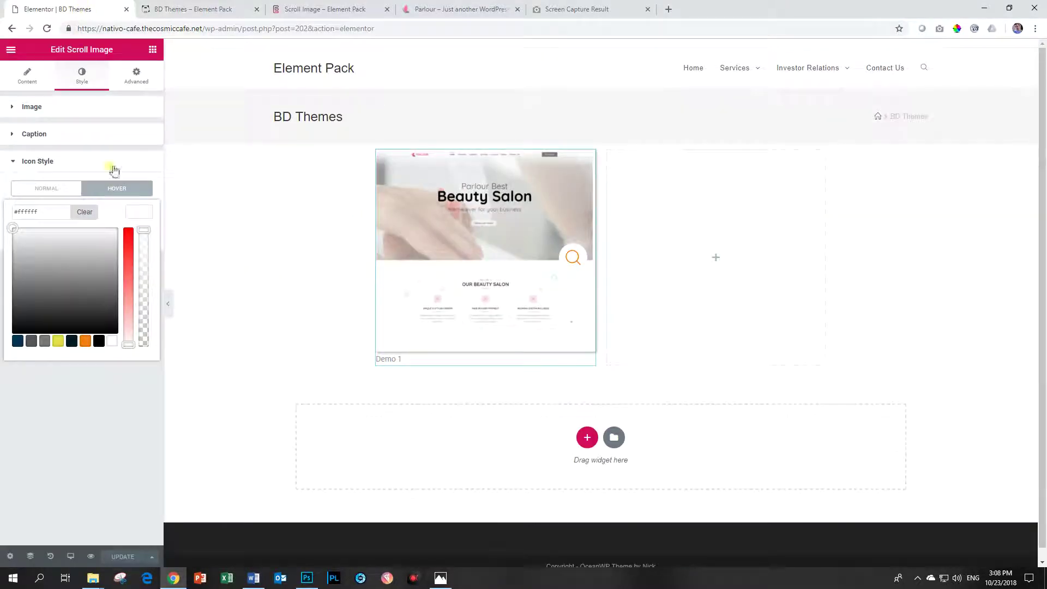
- Copy the Demo 1 Scroll Image widget and paste it into the empty right column
{"action": "right_click", "coordinate": [488, 230]}
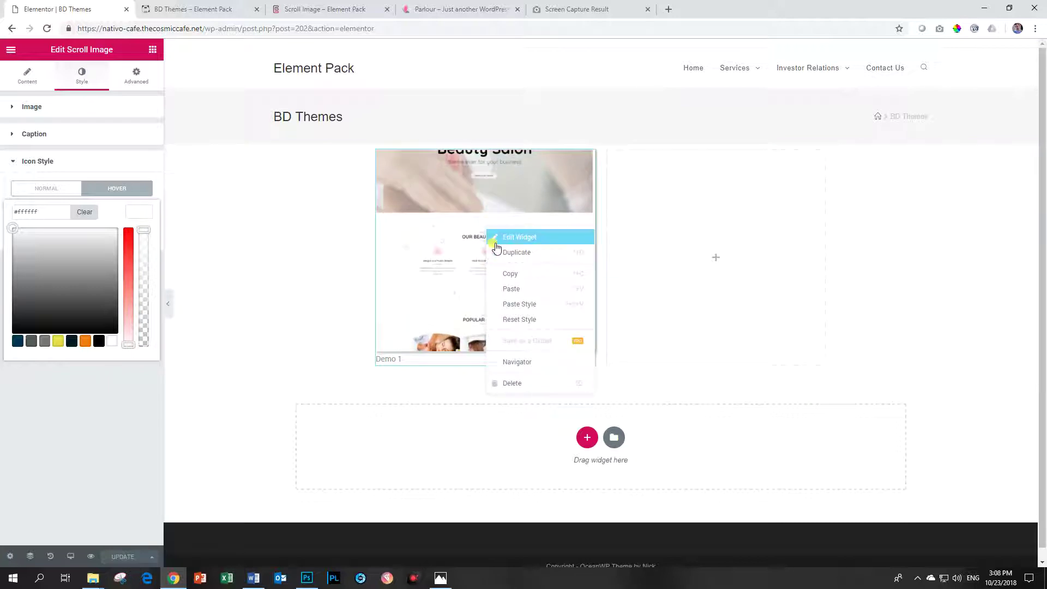
{"action": "left_click", "coordinate": [499, 275]}
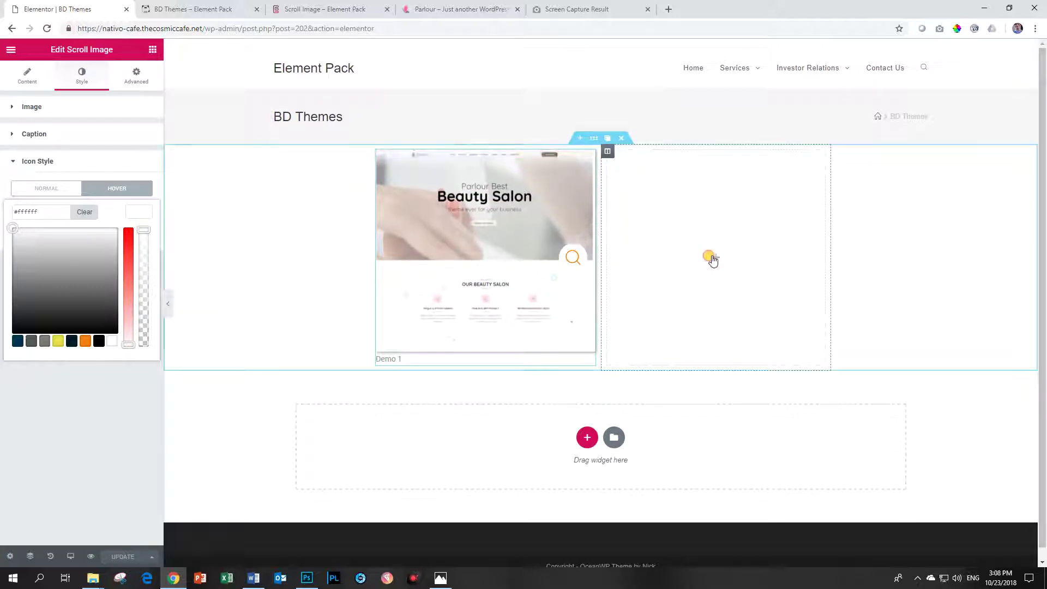
{"action": "right_click", "coordinate": [714, 260]}
{"action": "left_click", "coordinate": [736, 266]}
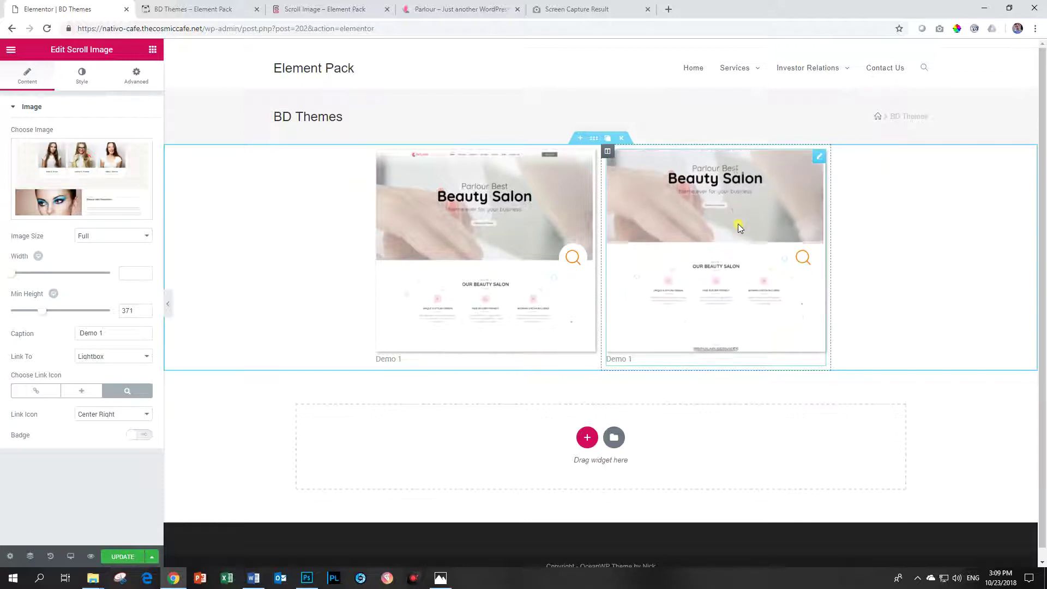
- Swap the copy's image for a charity-site screenshot from the media library and update the page
{"action": "left_click", "coordinate": [82, 177]}
{"action": "left_click", "coordinate": [986, 529]}
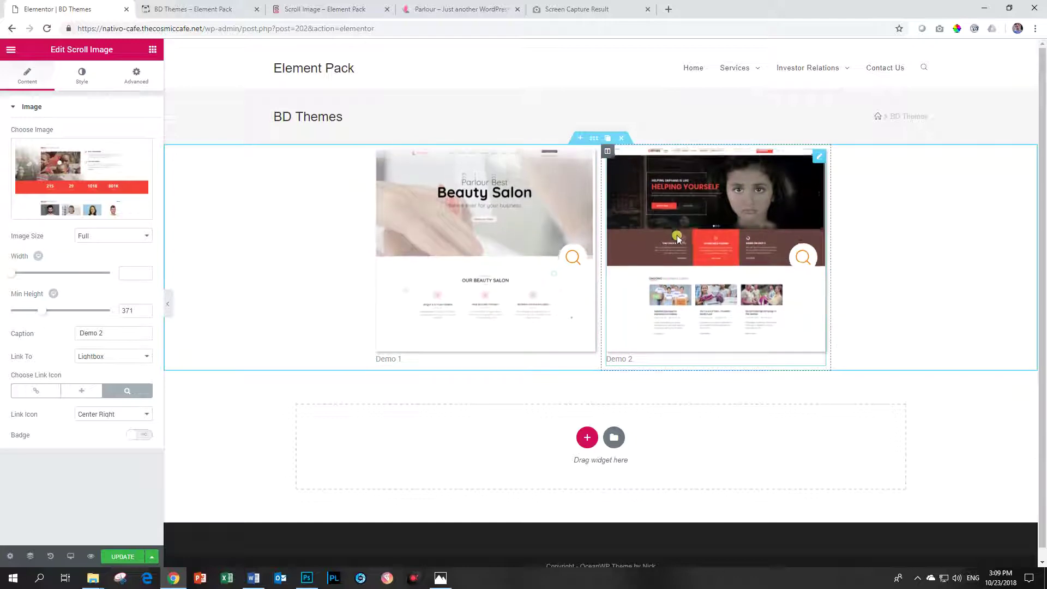
{"action": "left_click", "coordinate": [131, 557]}
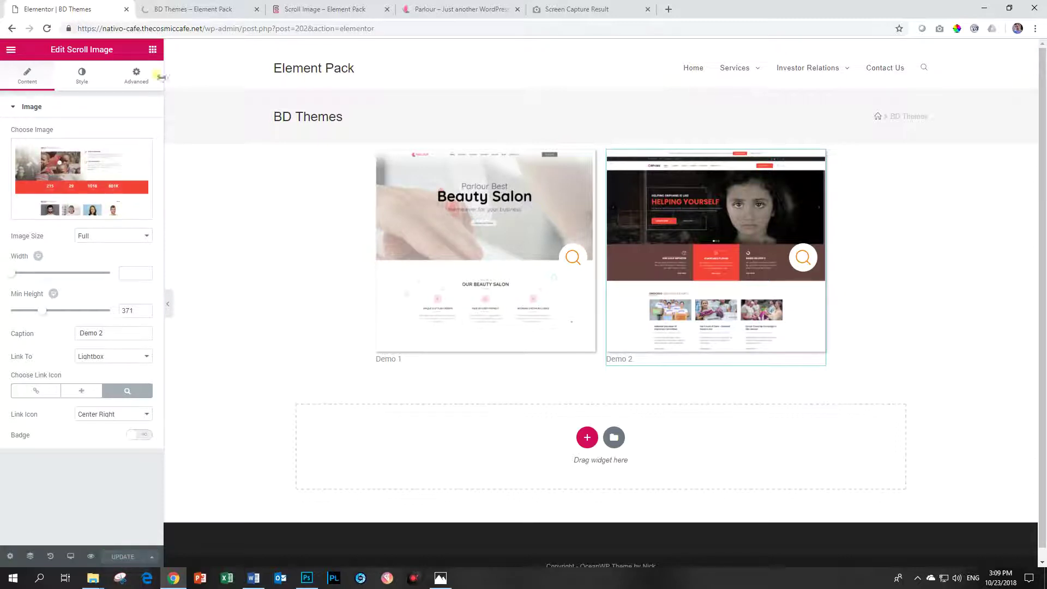
- Check Demo 1 and Demo 2 side by side in the live preview, then view the Element Pack Scroll Image demo
{"action": "left_click", "coordinate": [184, 8]}
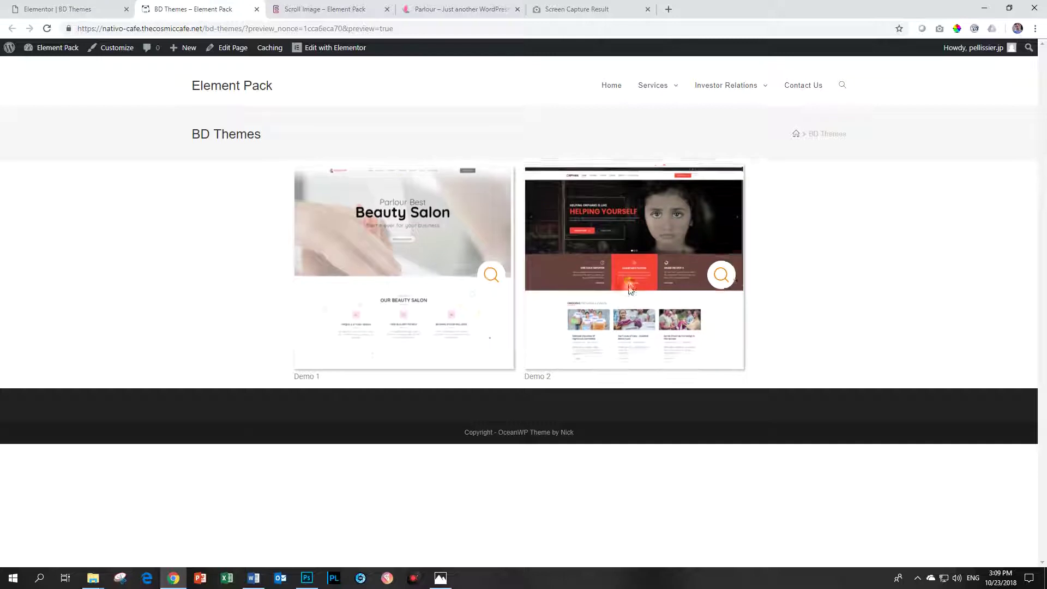
{"action": "left_click", "coordinate": [340, 13]}
{"action": "scroll", "coordinate": [166, 312], "scroll_direction": "up", "scroll_amount": 20}
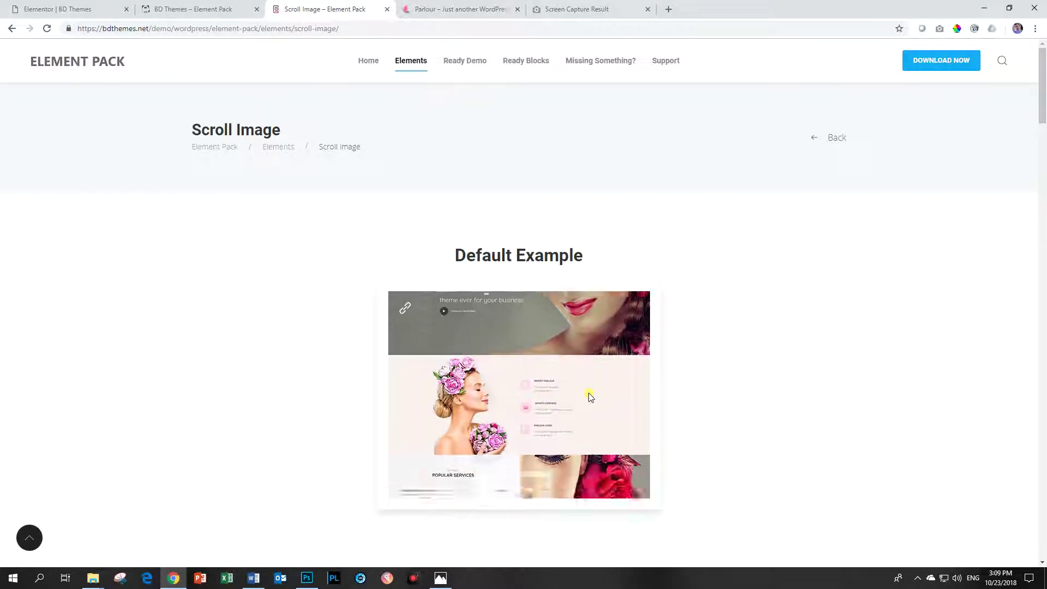
- Browse the Element Pack Scroll Image examples and open then close one example's lightbox
{"action": "scroll", "coordinate": [771, 367], "scroll_direction": "down", "scroll_amount": 8}
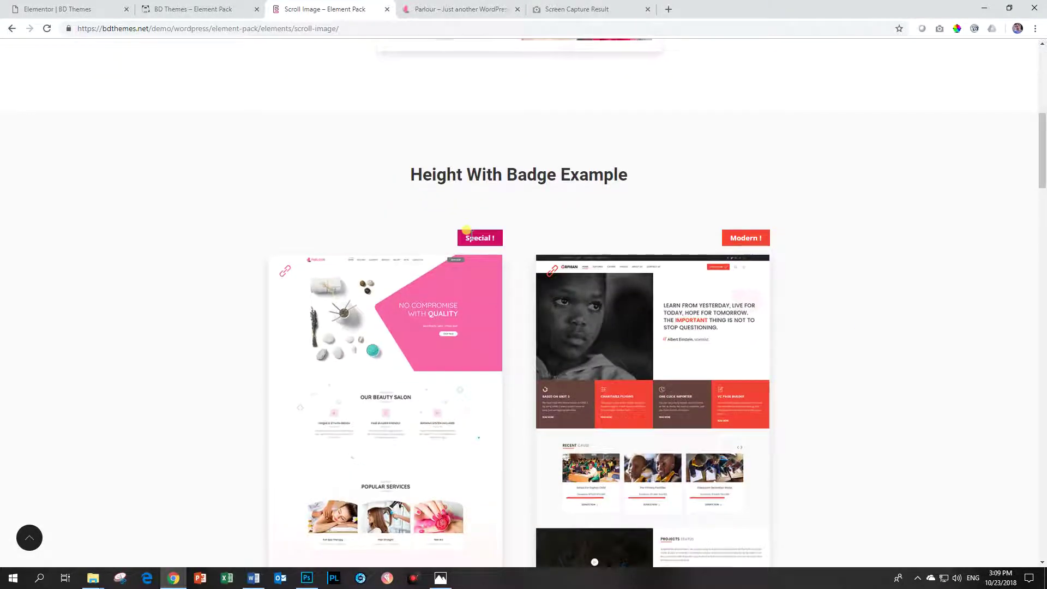
{"action": "scroll", "coordinate": [891, 343], "scroll_direction": "down", "scroll_amount": 3}
{"action": "scroll", "coordinate": [890, 352], "scroll_direction": "up", "scroll_amount": 2}
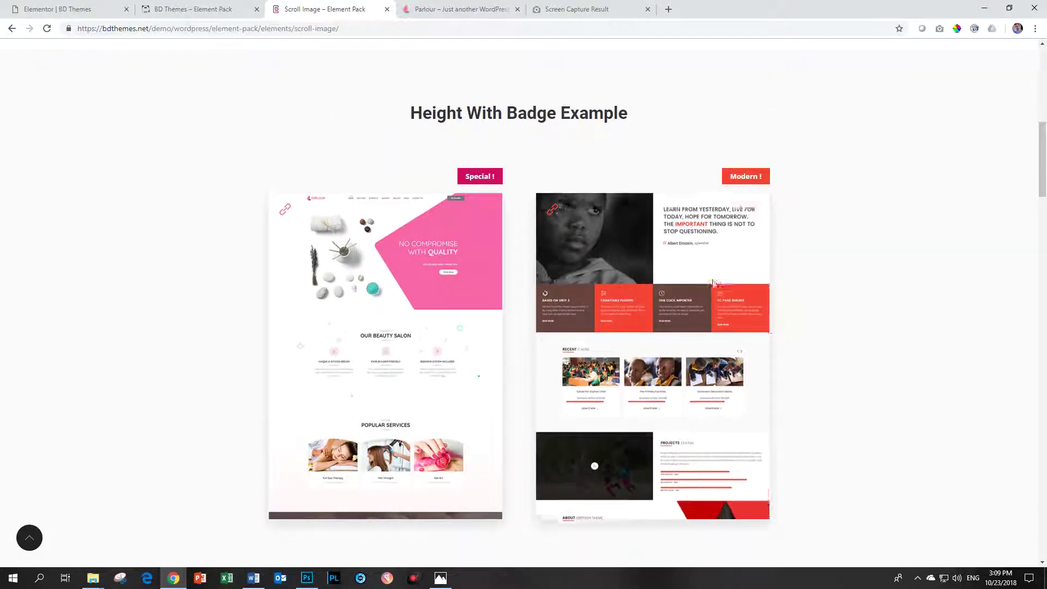
{"action": "scroll", "coordinate": [838, 334], "scroll_direction": "down", "scroll_amount": 8}
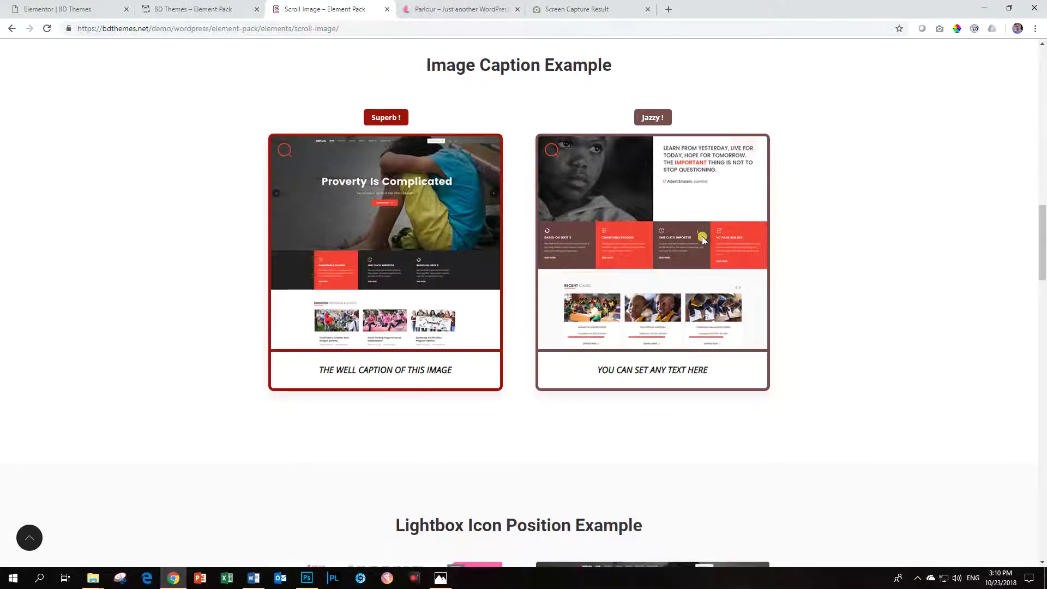
{"action": "scroll", "coordinate": [843, 280], "scroll_direction": "down", "scroll_amount": 6}
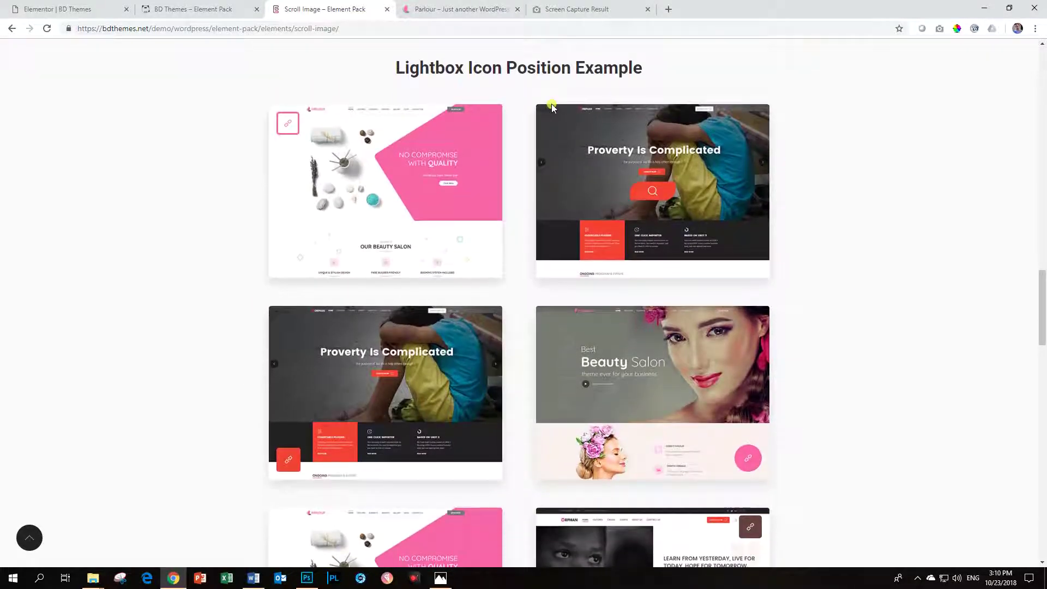
{"action": "left_click", "coordinate": [653, 192]}
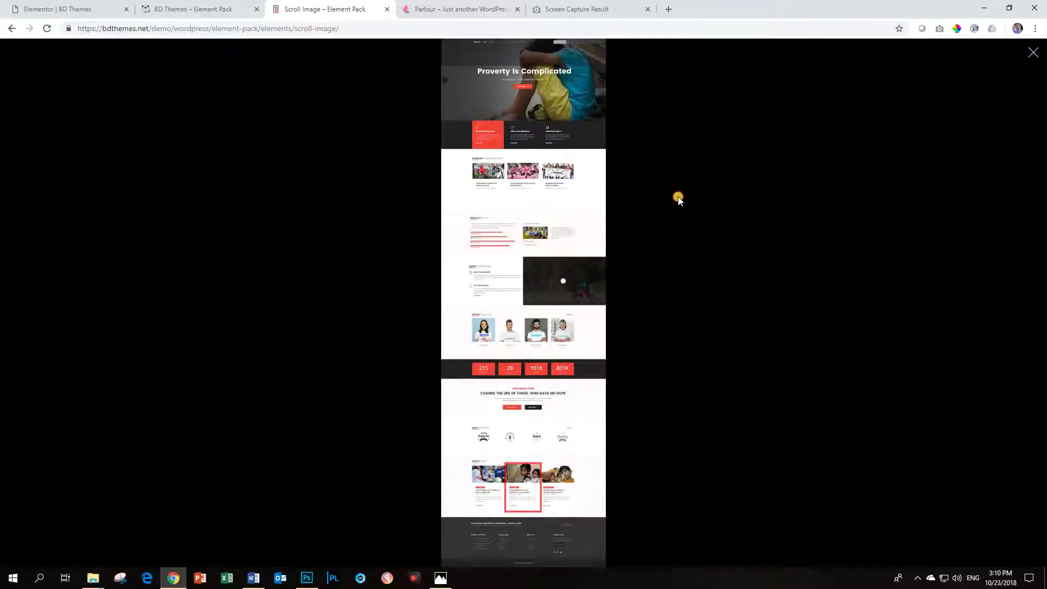
{"action": "left_click", "coordinate": [678, 198]}
- Scroll through the remaining demo examples, then go back to the BD Themes page preview
{"action": "scroll", "coordinate": [788, 227], "scroll_direction": "down", "scroll_amount": 5}
{"action": "scroll", "coordinate": [800, 257], "scroll_direction": "down", "scroll_amount": 7}
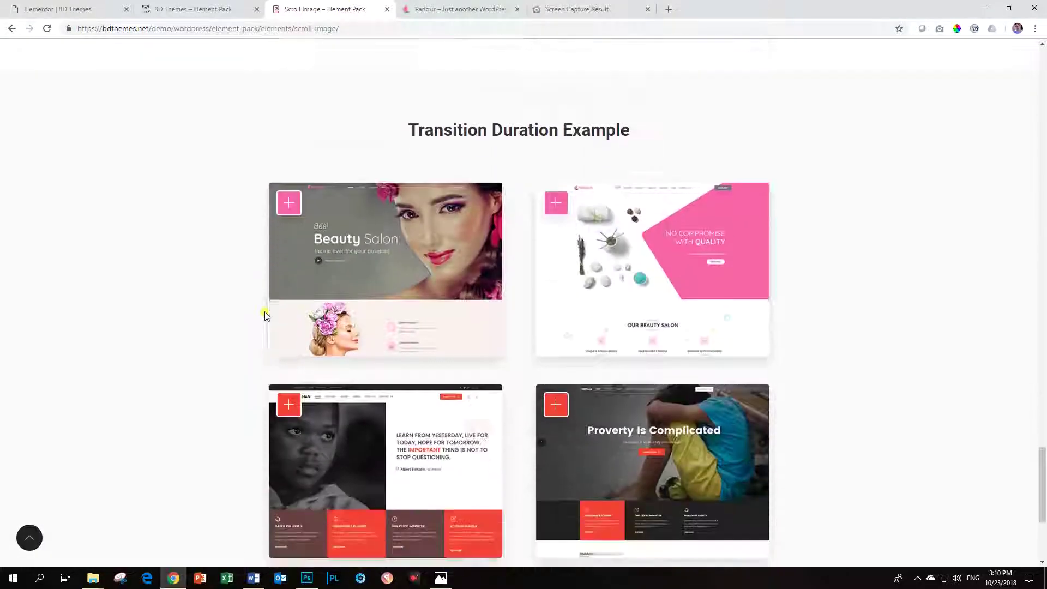
{"action": "scroll", "coordinate": [266, 316], "scroll_direction": "down", "scroll_amount": 1}
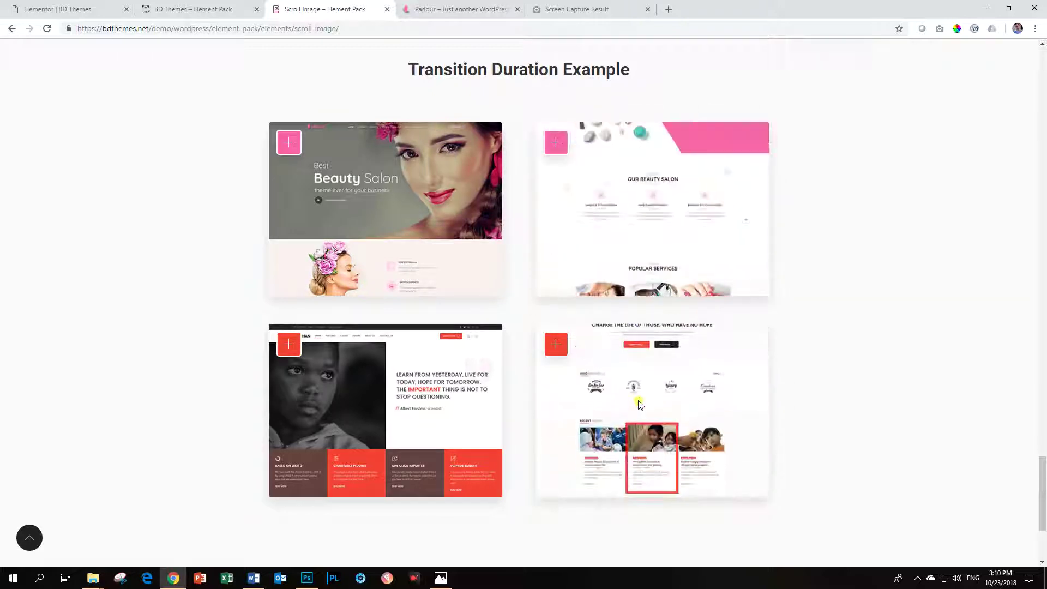
{"action": "scroll", "coordinate": [848, 381], "scroll_direction": "down", "scroll_amount": 3}
{"action": "scroll", "coordinate": [851, 368], "scroll_direction": "up", "scroll_amount": 3}
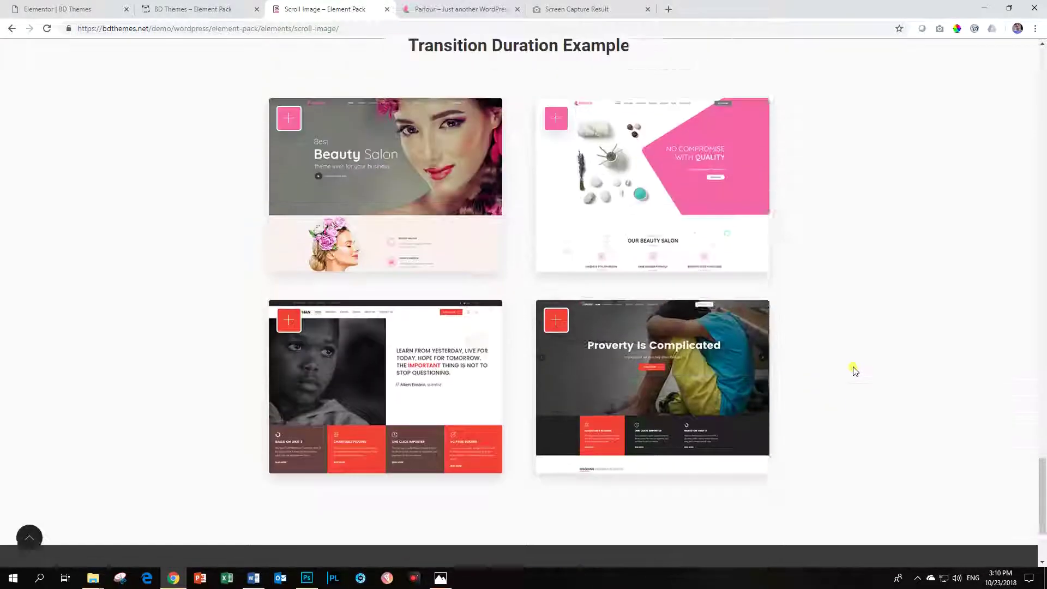
{"action": "left_click", "coordinate": [216, 12]}
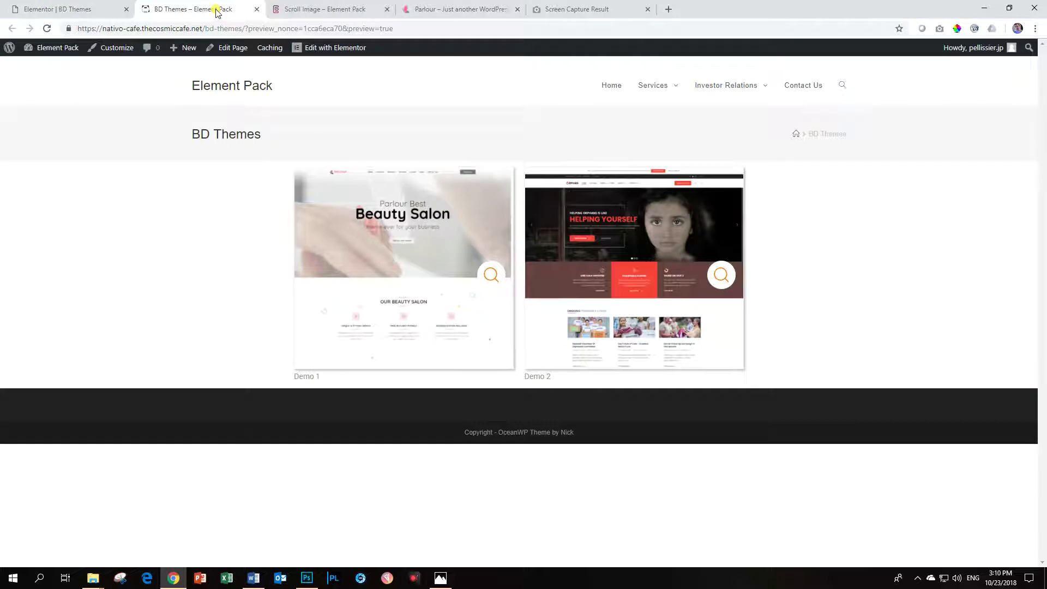
- Switch to the Elementor | BD Themes editor tab showing both Demo scroll images
{"action": "left_click", "coordinate": [75, 9]}
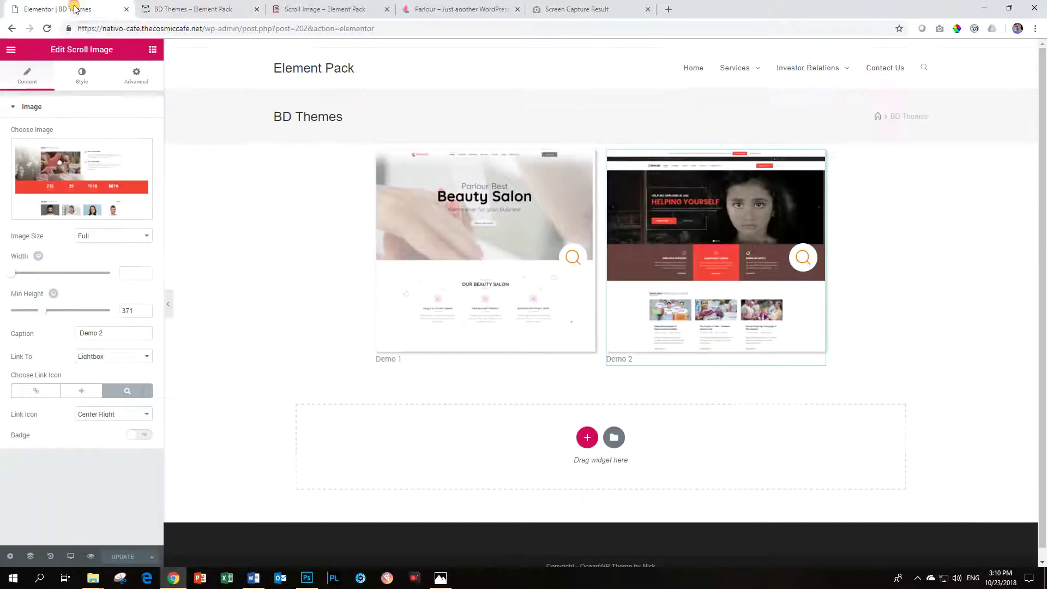